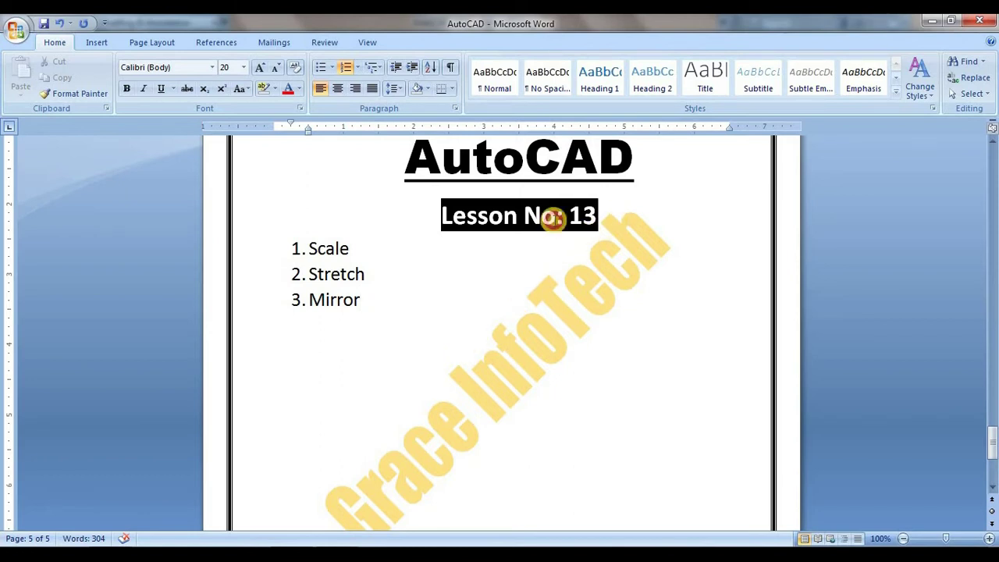
# Switch from the Lesson No: 13 topic list in Word to the AutoCAD drawing Drawing1.dwg.
pyautogui.tripleClick(551, 216)
pyautogui.click(418, 248)
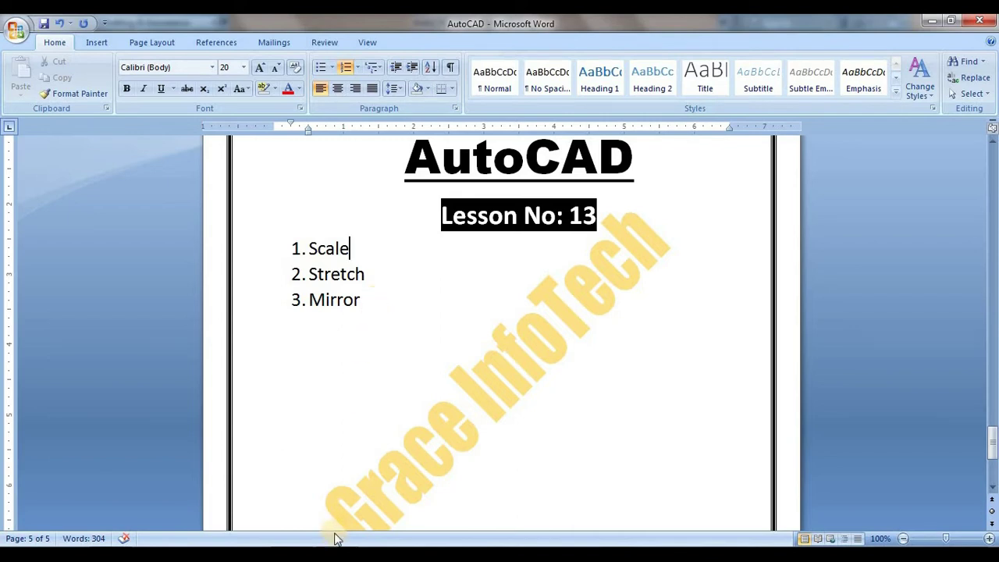
pyautogui.moveTo(336, 556)
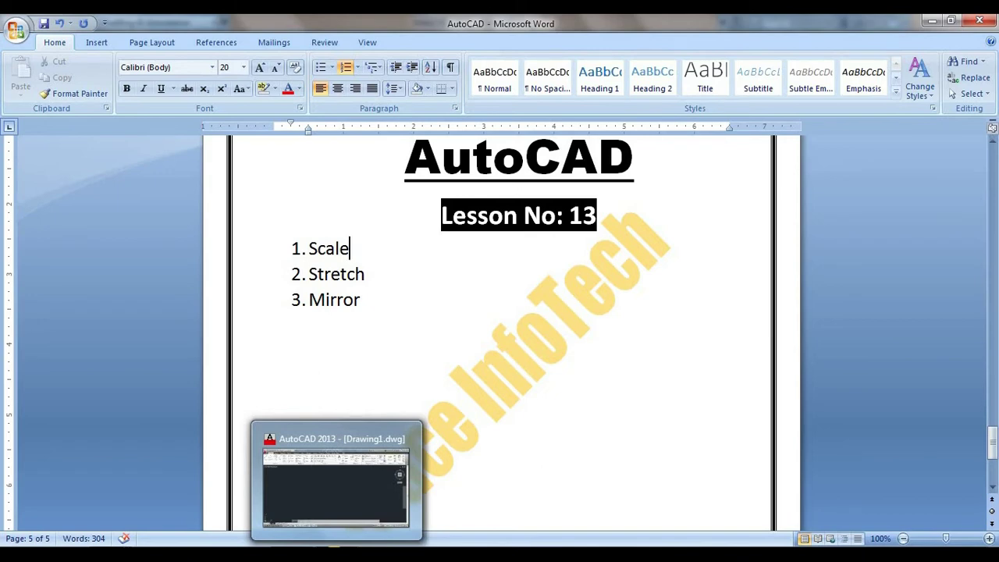
pyautogui.click(335, 484)
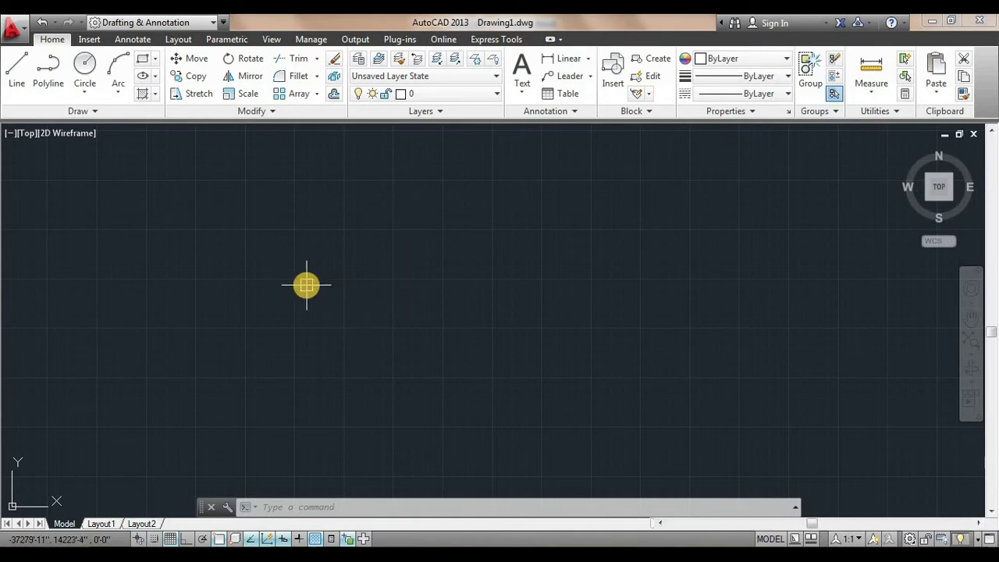
# Draw a 10' by 10' square in the empty drawing with the Rectangle command.
pyautogui.write('rec')
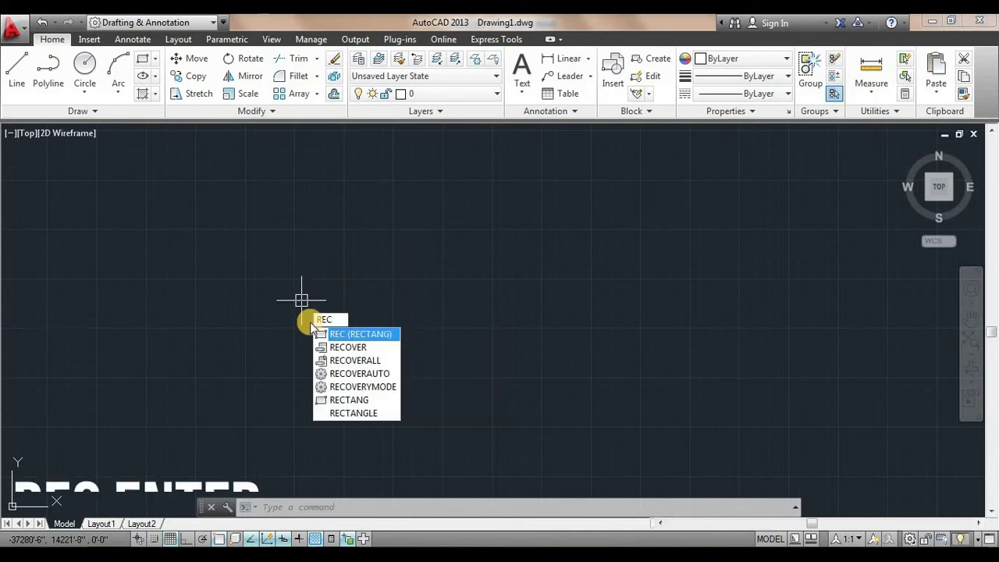
pyautogui.press('Return')
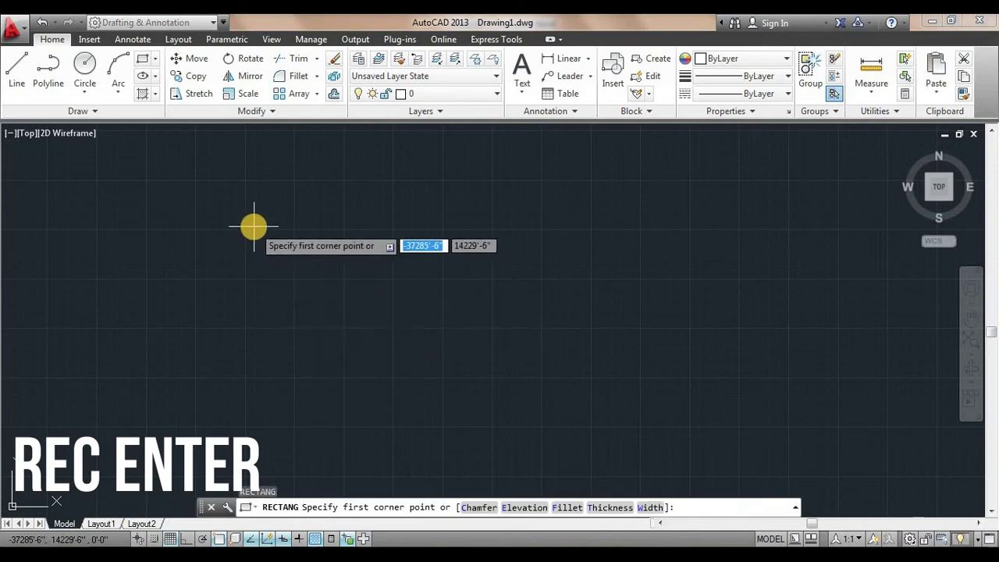
pyautogui.click(229, 232)
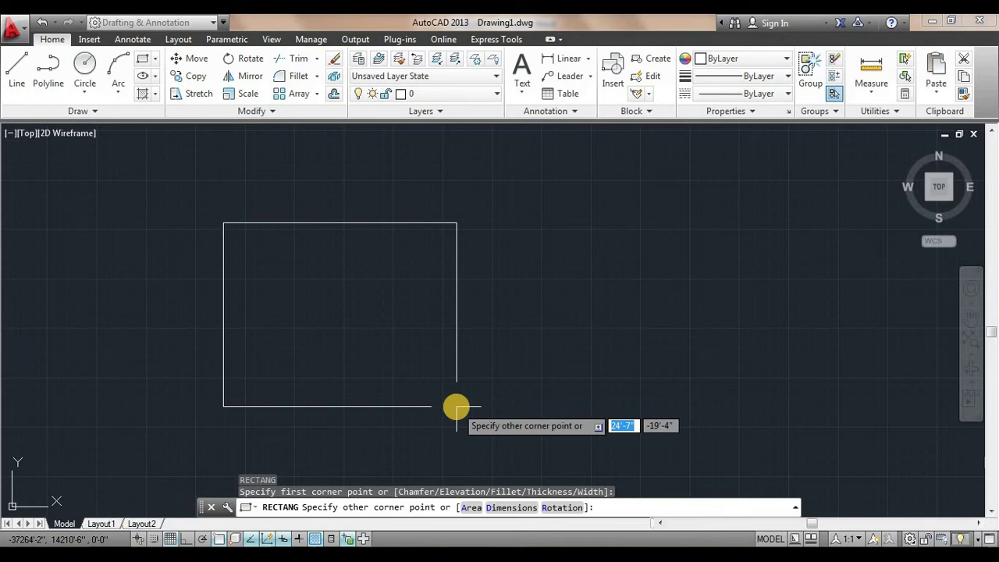
pyautogui.write("10'")
pyautogui.press('Tab')
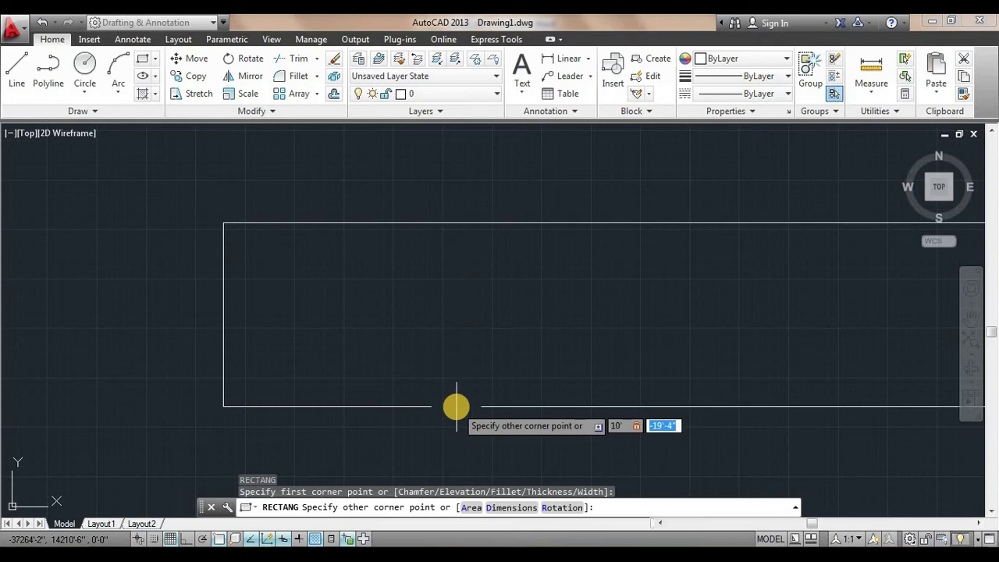
pyautogui.write('10')
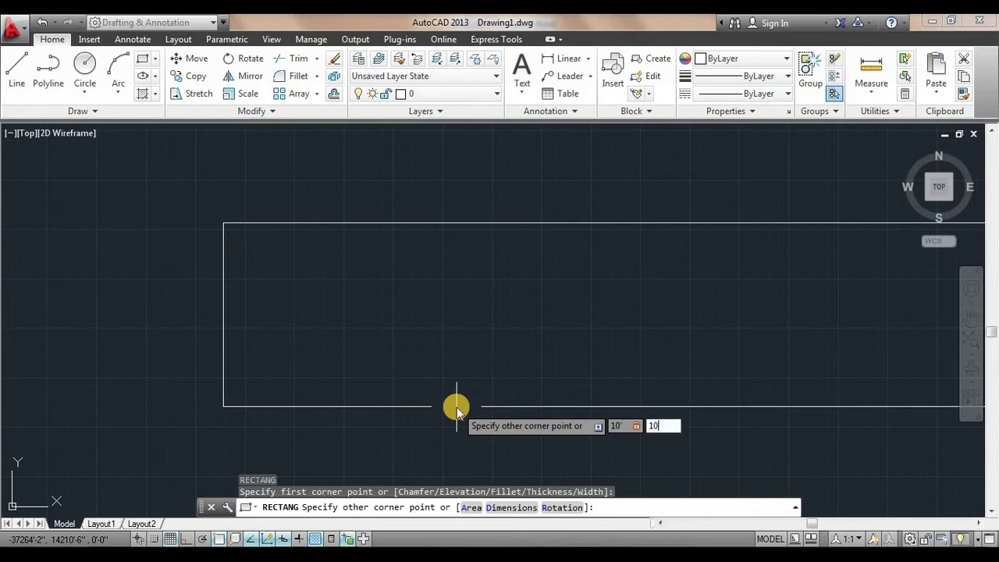
pyautogui.write("'")
pyautogui.press('Return')
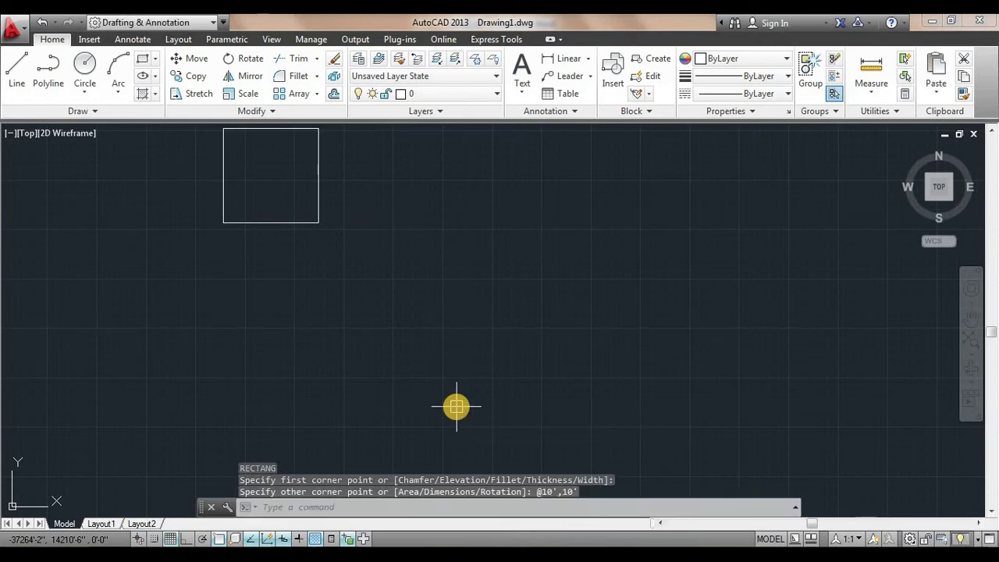
# Add a linear dimension above the square's top edge, measured between its two upper corners.
pyautogui.write('z')
pyautogui.press('Return')
pyautogui.write('e')
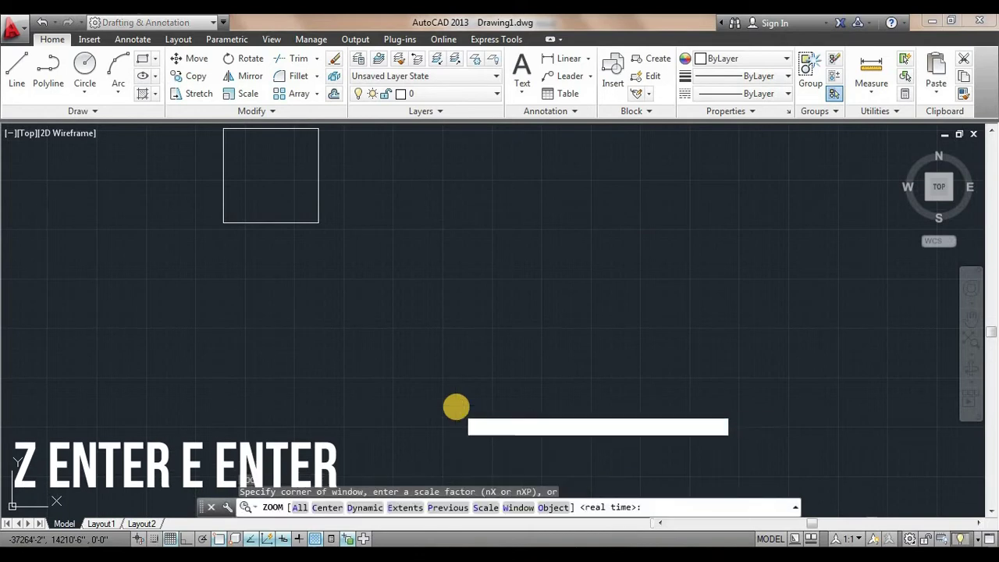
pyautogui.press('Return')
pyautogui.scroll(-4, 481, 363)
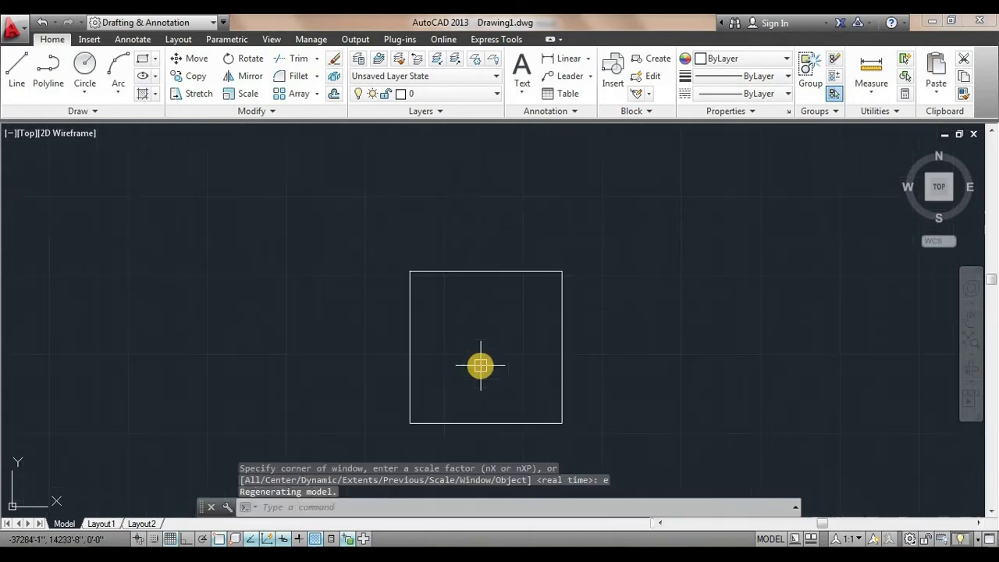
pyautogui.scroll(2, 503, 363)
pyautogui.moveTo(504, 363); pyautogui.dragTo(404, 339, button='middle')
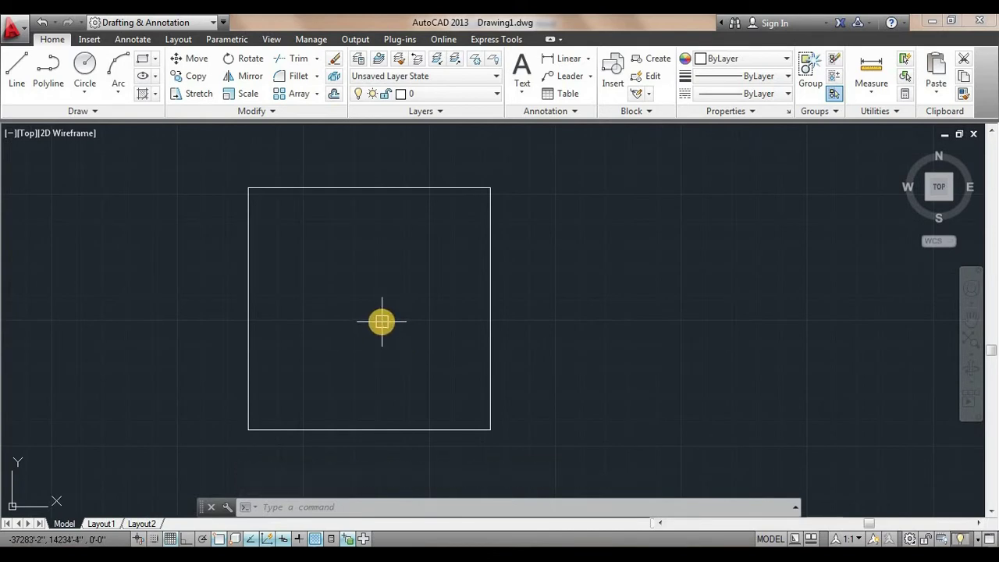
pyautogui.write('dl')
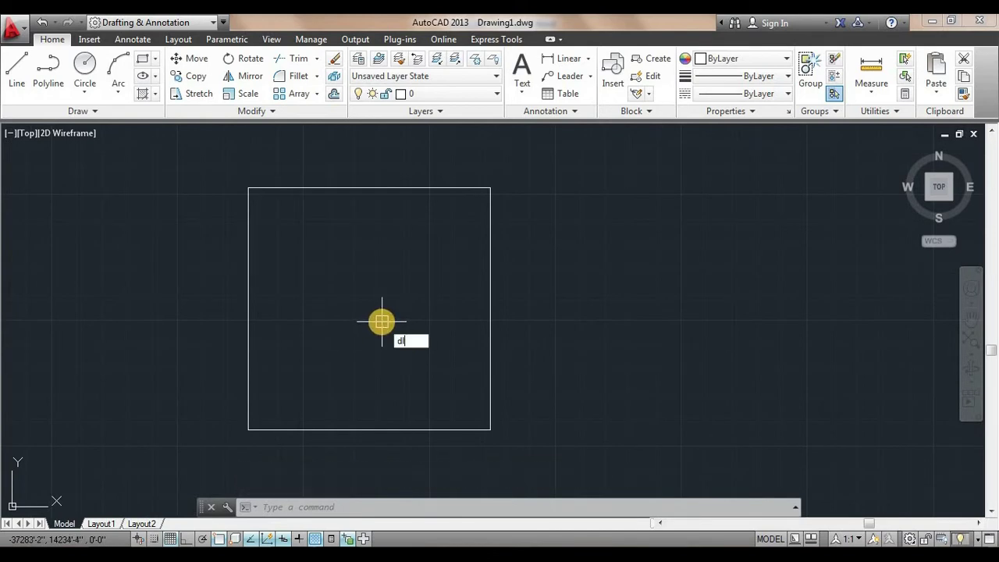
pyautogui.write('i')
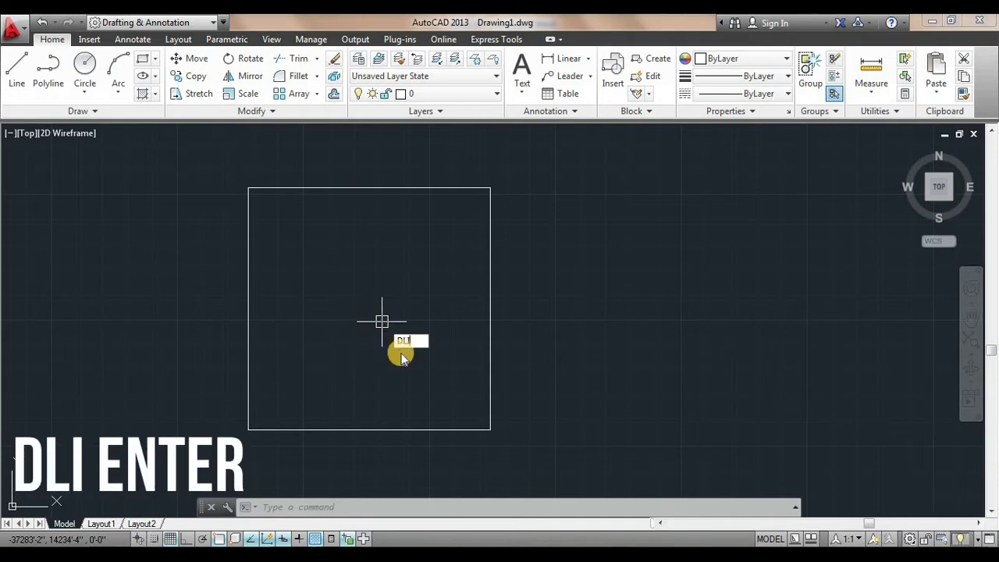
pyautogui.press('Return')
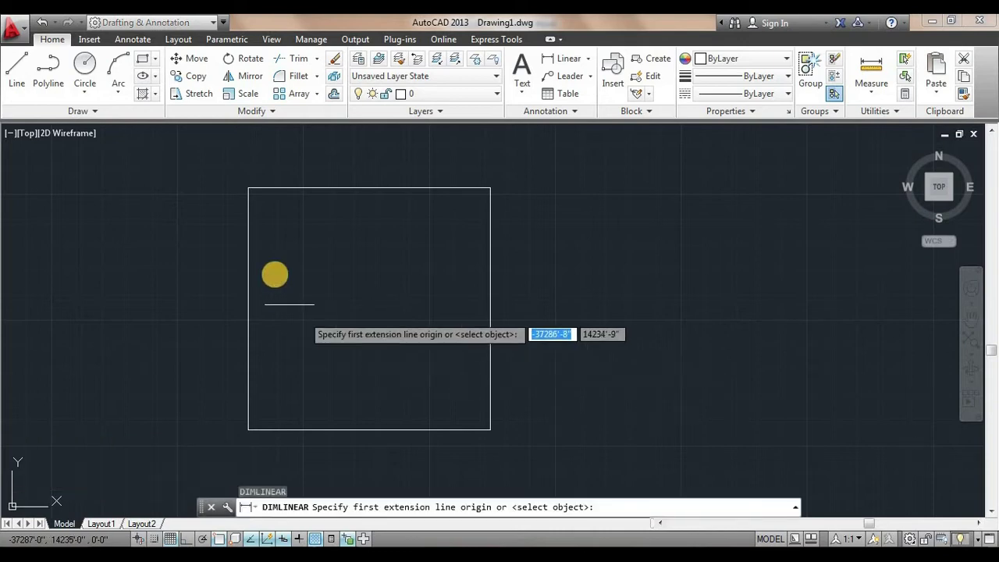
pyautogui.click(248, 187)
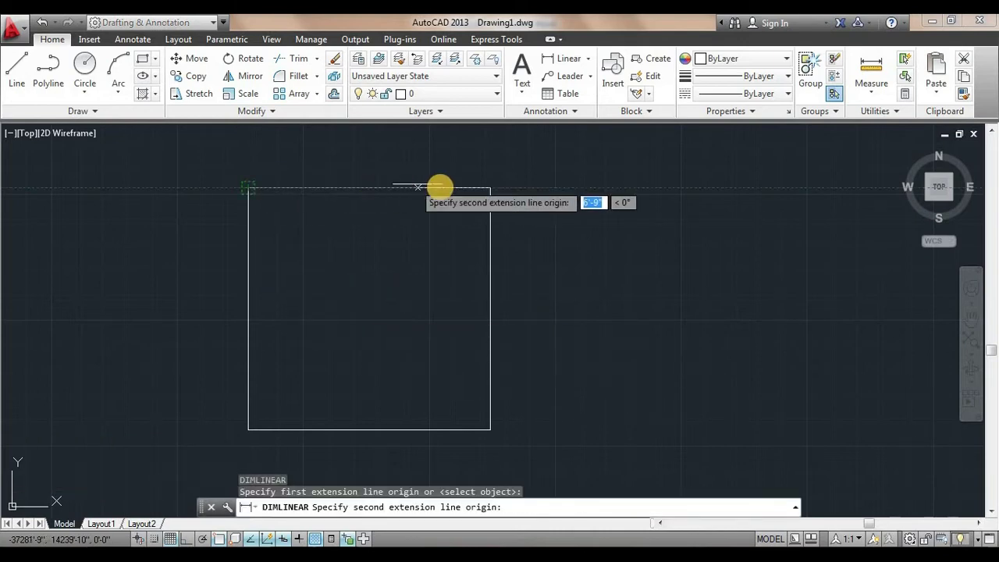
pyautogui.click(489, 187)
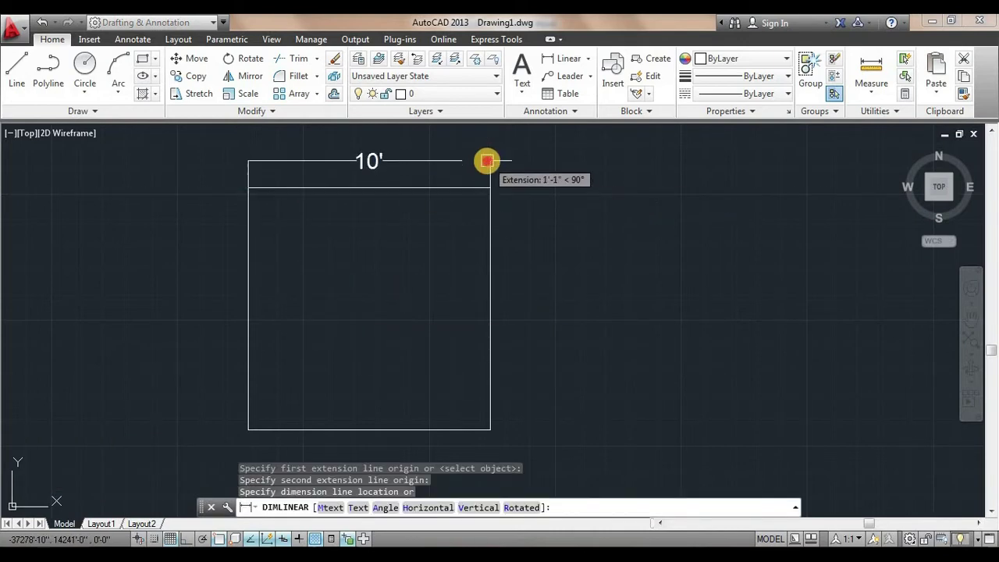
pyautogui.click(486, 161)
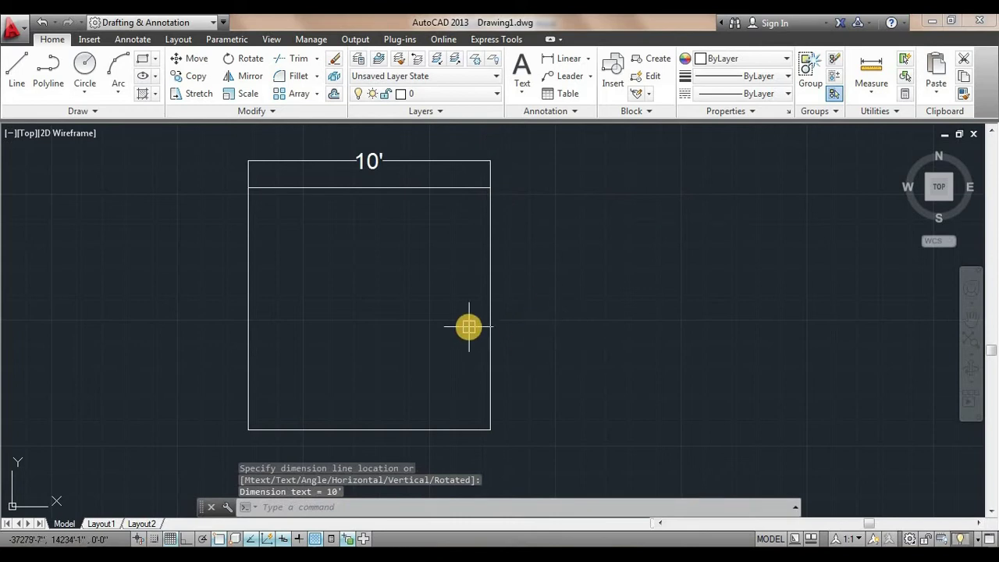
# Add a vertical linear dimension outside the square's right edge, from its upper to its lower corner.
pyautogui.press('Return')
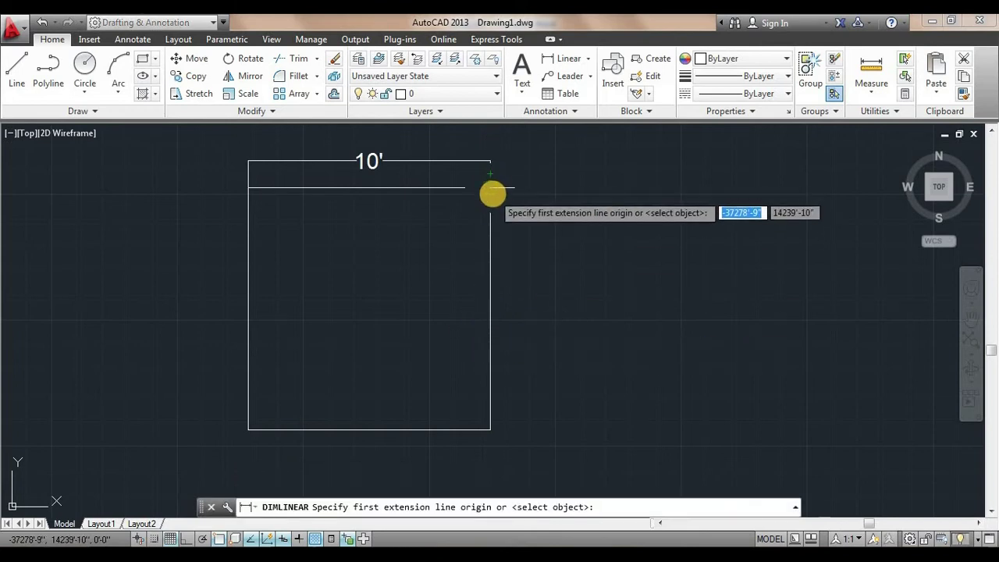
pyautogui.click(490, 188)
pyautogui.click(491, 429)
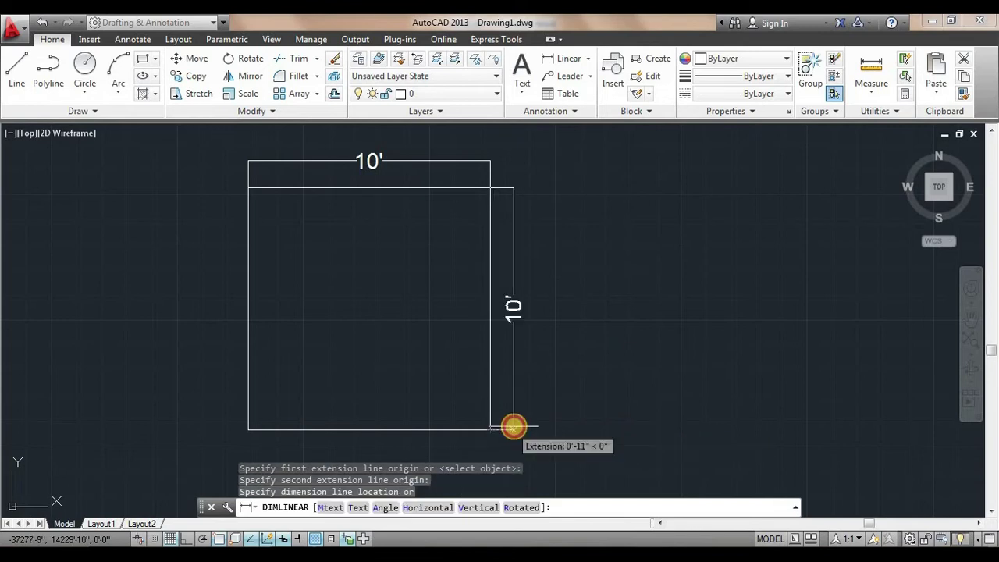
pyautogui.click(531, 426)
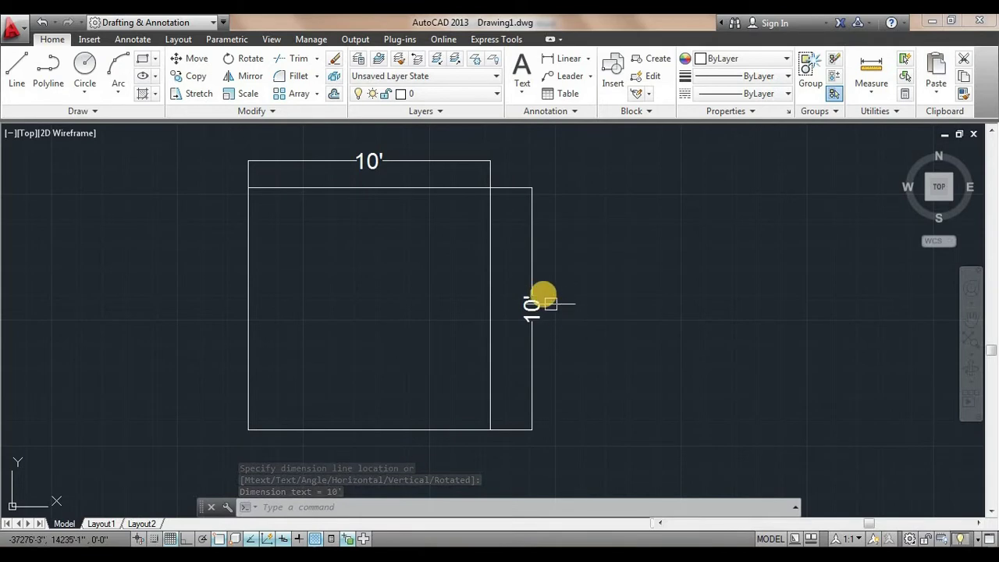
# Delete both linear dimensions, the one above the square and the one beside its right edge.
pyautogui.click(531, 305)
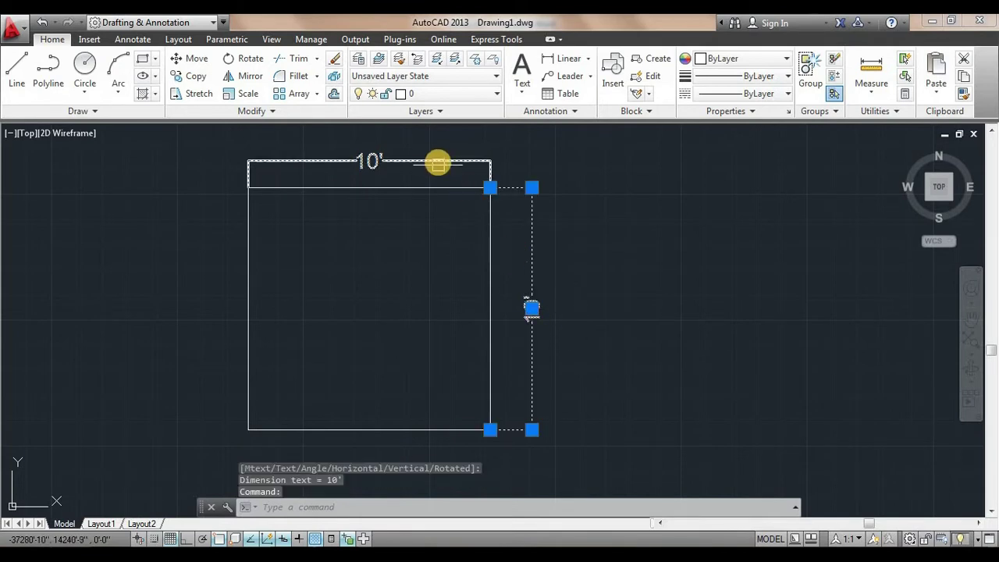
pyautogui.click(438, 160)
pyautogui.press('Delete')
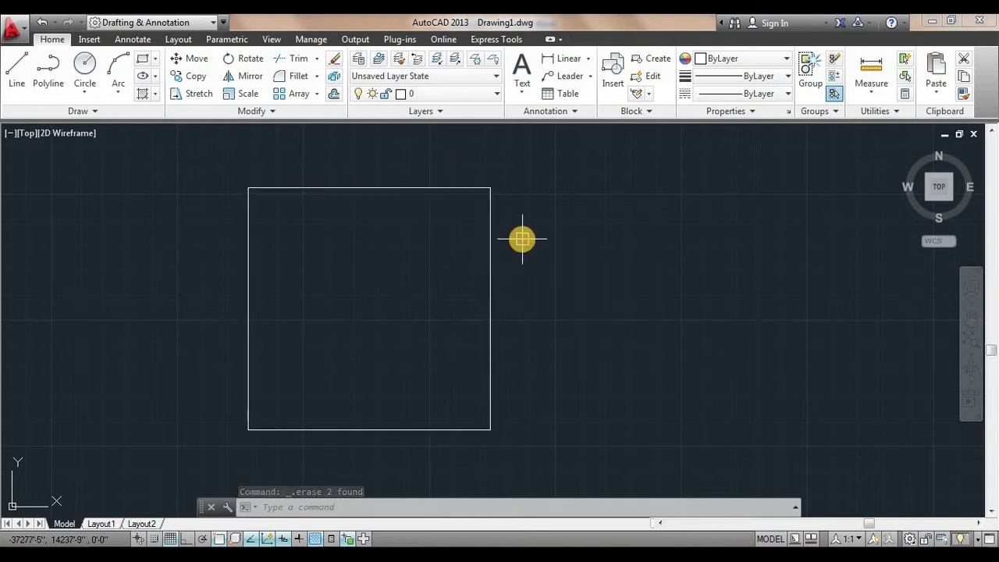
# Explode the square into separate line segments.
pyautogui.scroll(-2, 522, 240)
pyautogui.moveTo(528, 286); pyautogui.dragTo(429, 273, button='middle')
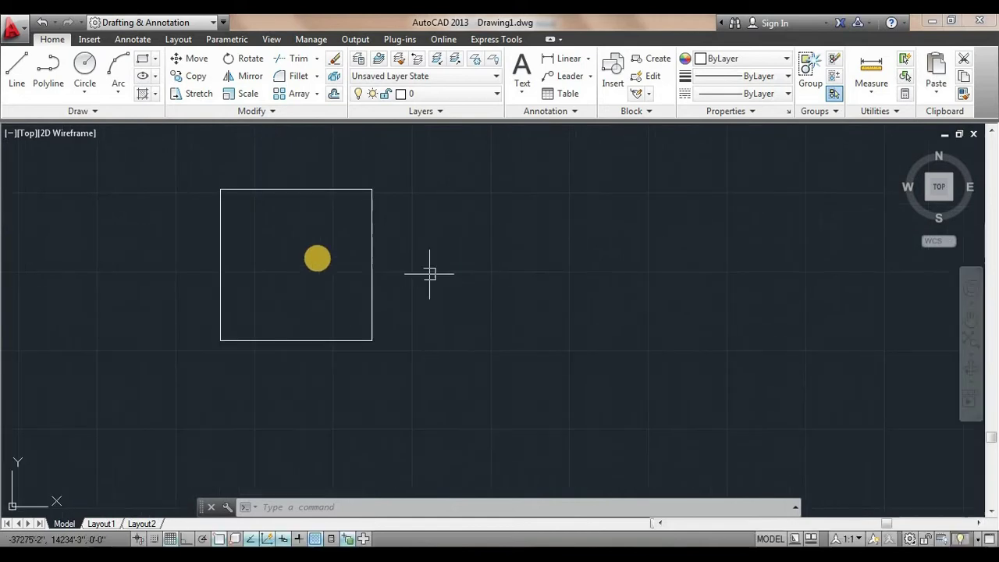
pyautogui.scroll(2, 313, 254)
pyautogui.moveTo(341, 234); pyautogui.dragTo(341, 273, button='middle')
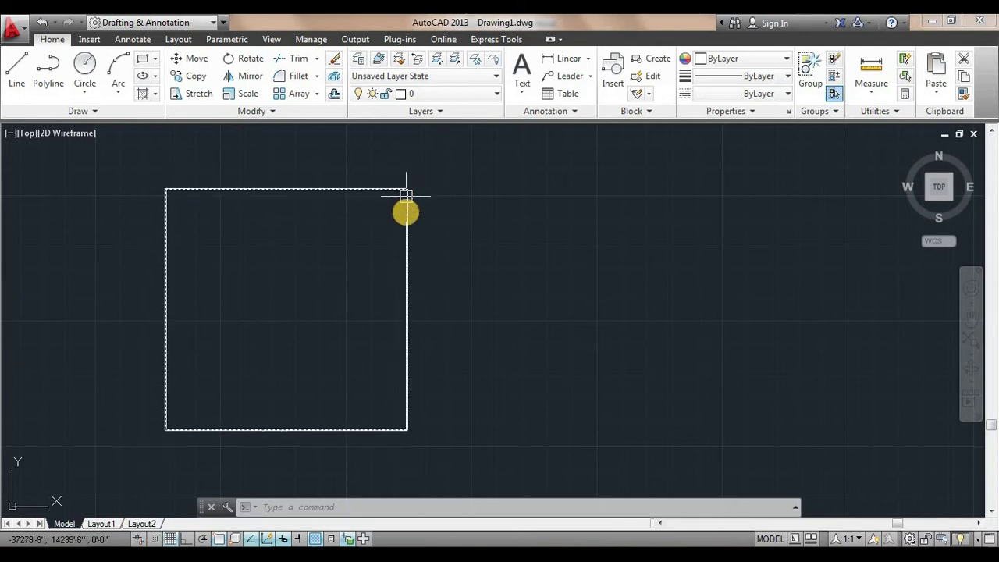
pyautogui.write('x')
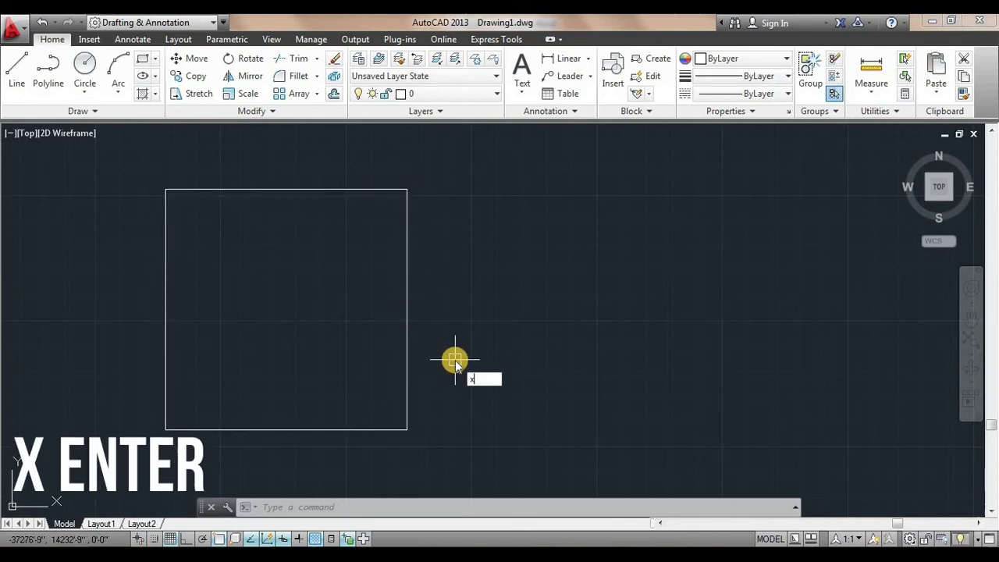
pyautogui.press('Return')
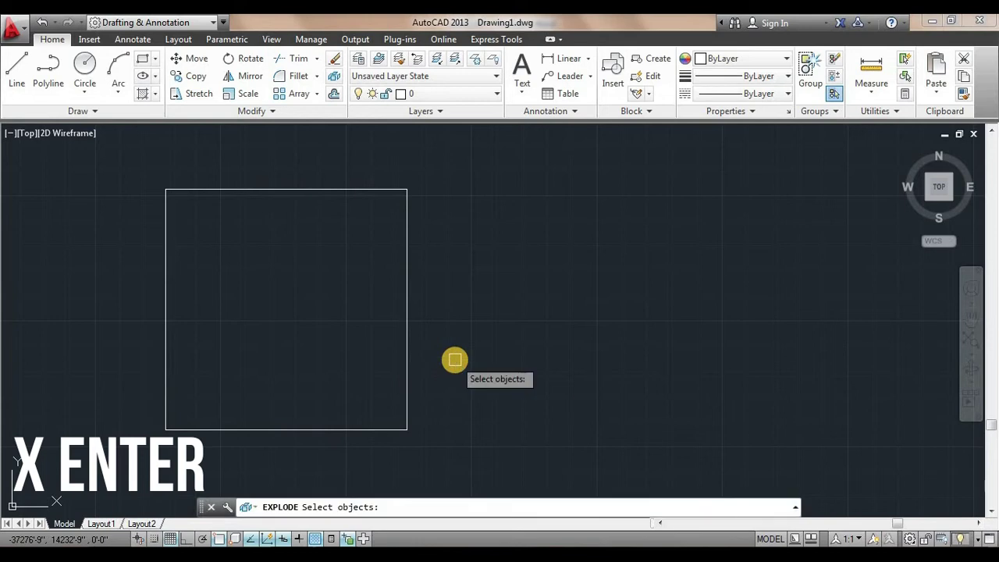
pyautogui.click(404, 315)
pyautogui.press('Return')
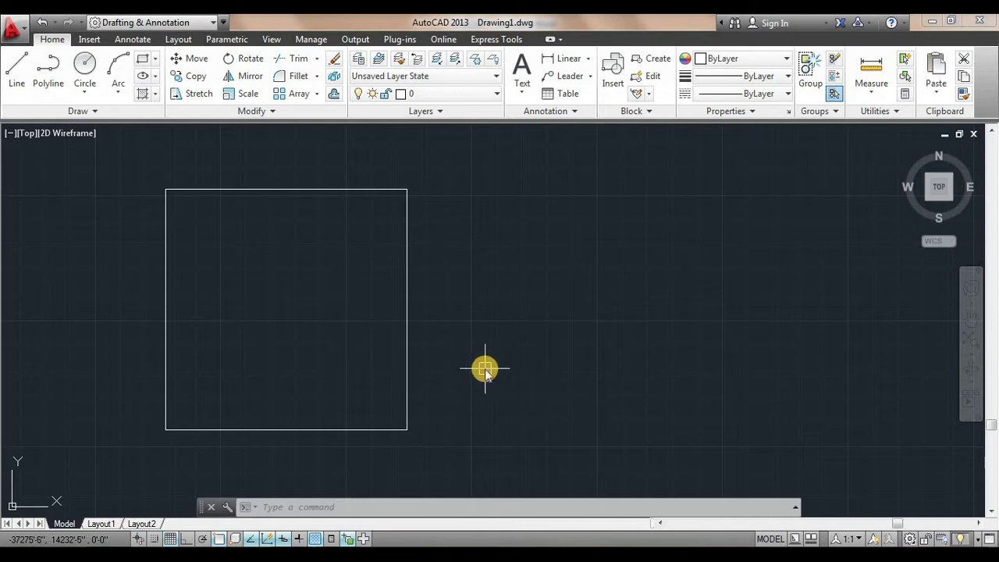
# Stretch the square's right side horizontally outward from its lower-right corner by roughly three quarters of the square's width.
pyautogui.write('s')
pyautogui.press('Return')
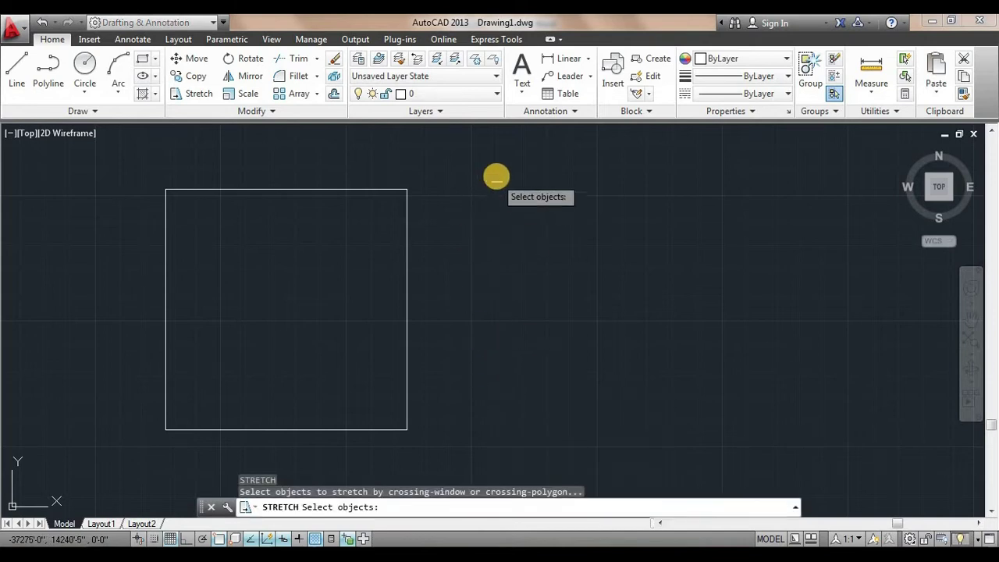
pyautogui.click(536, 157)
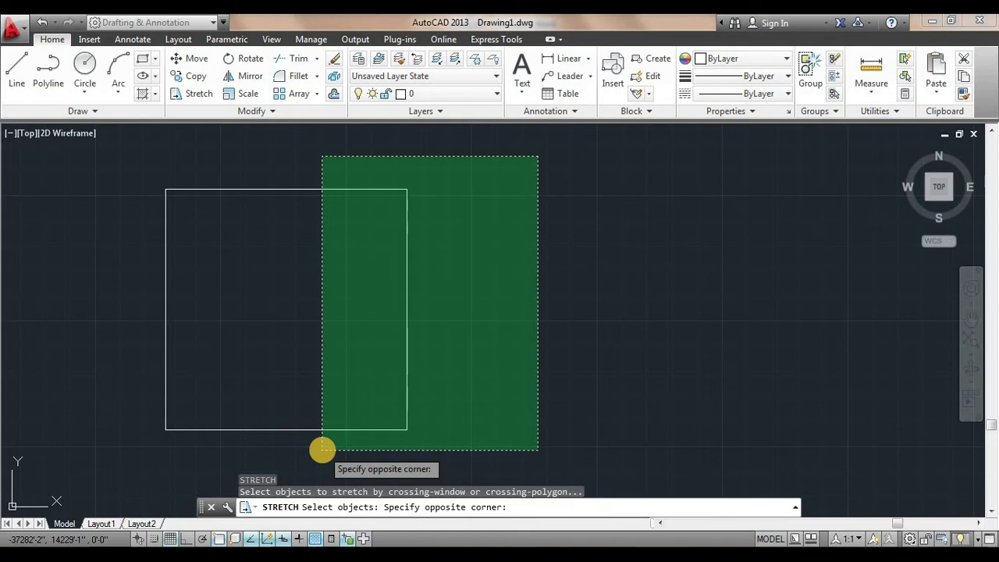
pyautogui.moveTo(320, 444); pyautogui.dragTo(323, 422, button='middle')
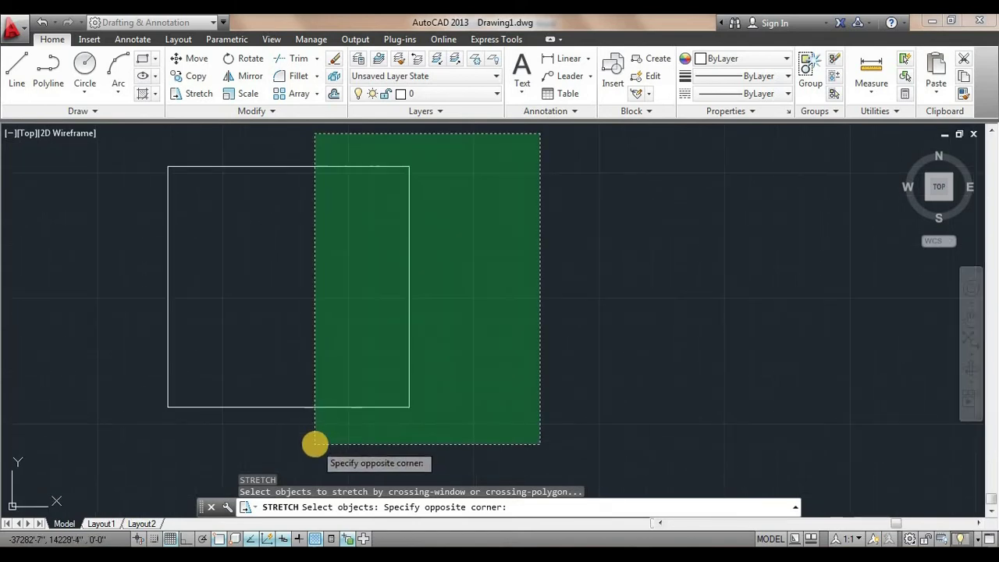
pyautogui.click(322, 442)
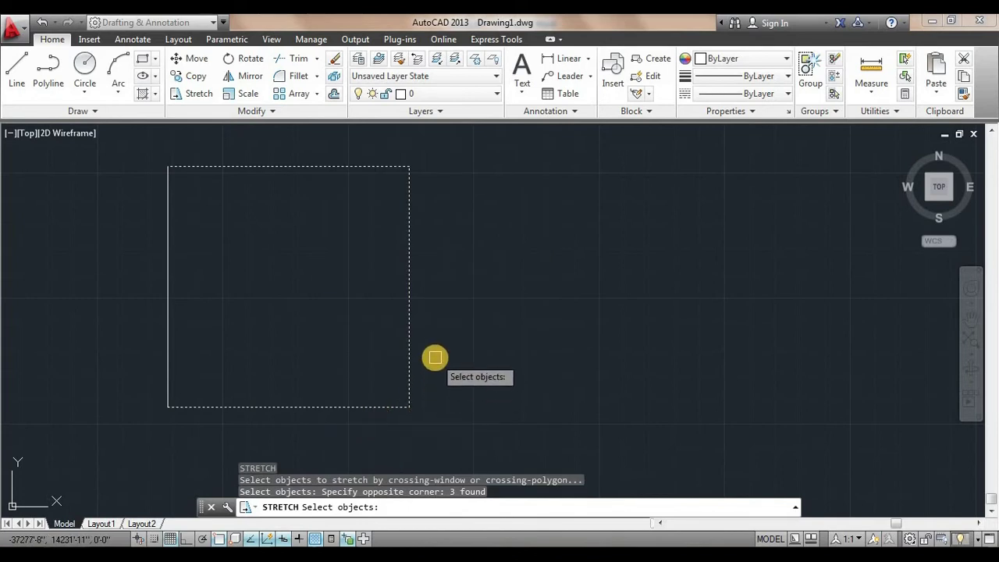
pyautogui.press('Return')
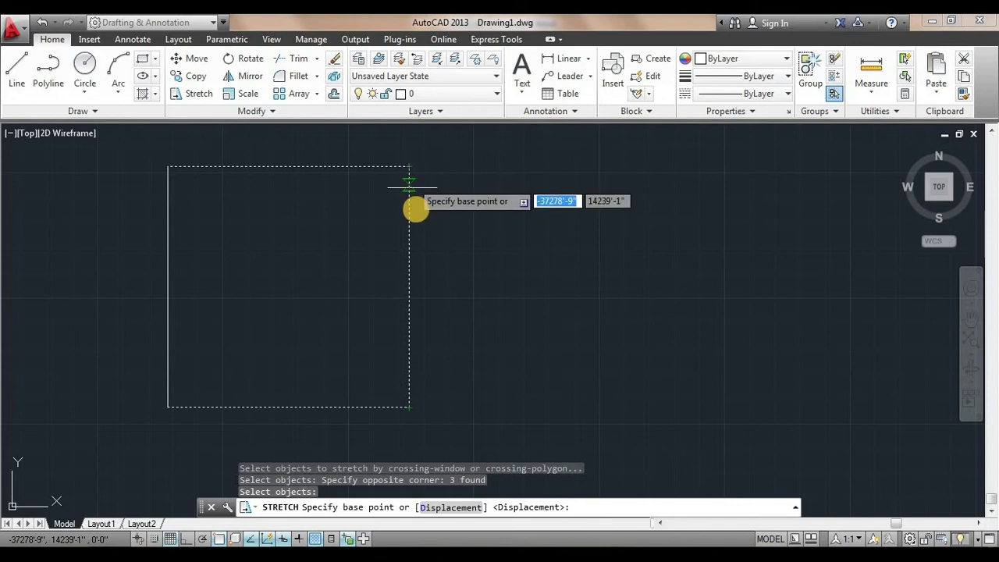
pyautogui.click(408, 405)
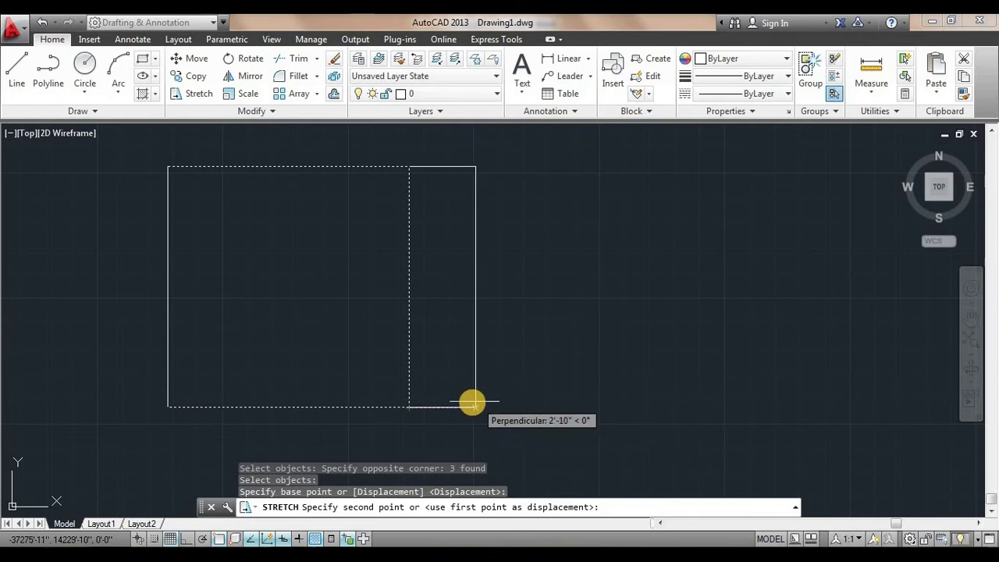
pyautogui.click(595, 406)
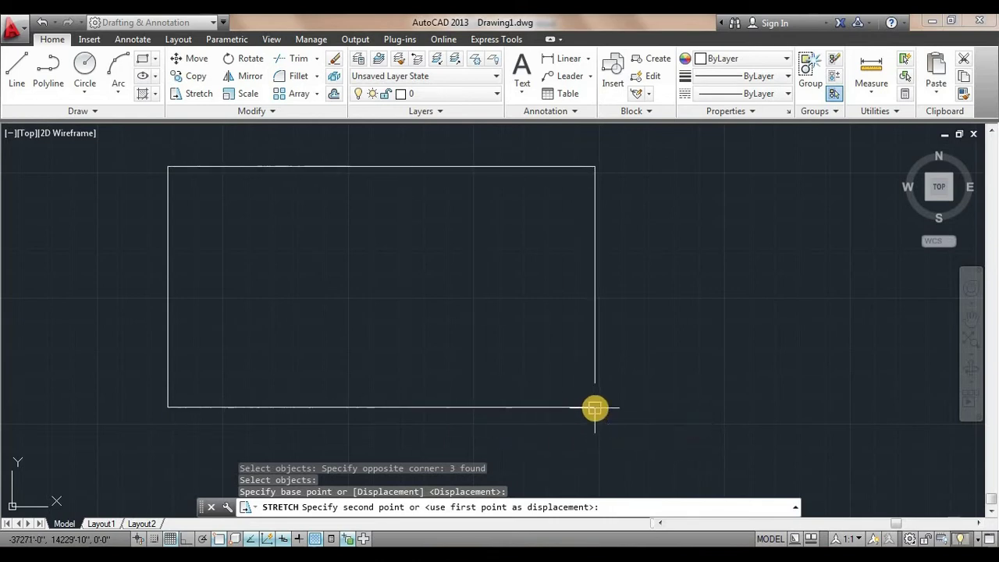
# Complete the freehand horizontal stretch of the square's right side and undo it.
pyautogui.click(594, 407)
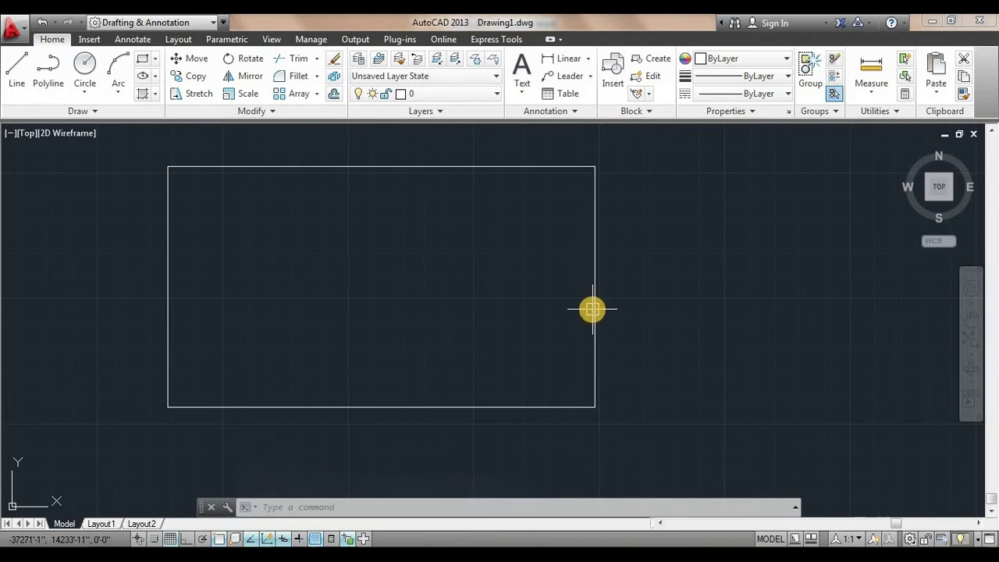
pyautogui.hotkey('ctrl', 'z')
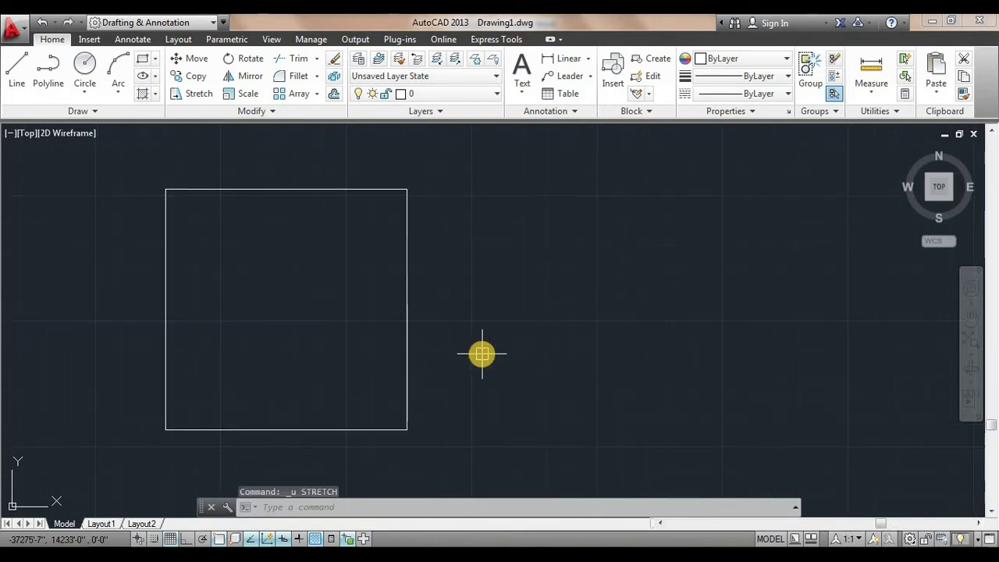
# Stretch the square's right side 5' horizontally outward, using its lower-right corner as the base point.
pyautogui.scroll(-1, 481, 352)
pyautogui.scroll(1, 480, 351)
pyautogui.moveTo(478, 351); pyautogui.dragTo(463, 341, button='middle')
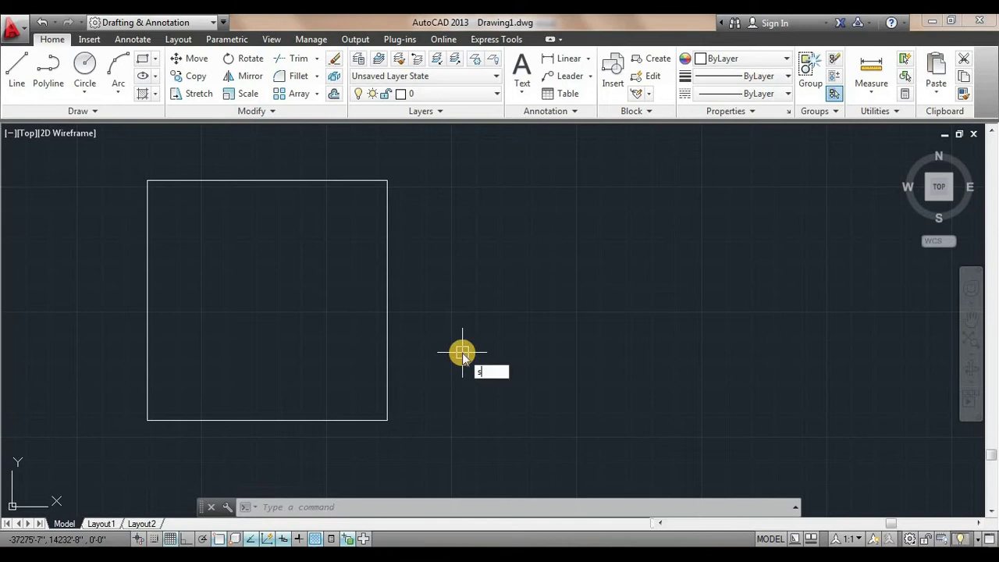
pyautogui.press('Return')
pyautogui.click(442, 158)
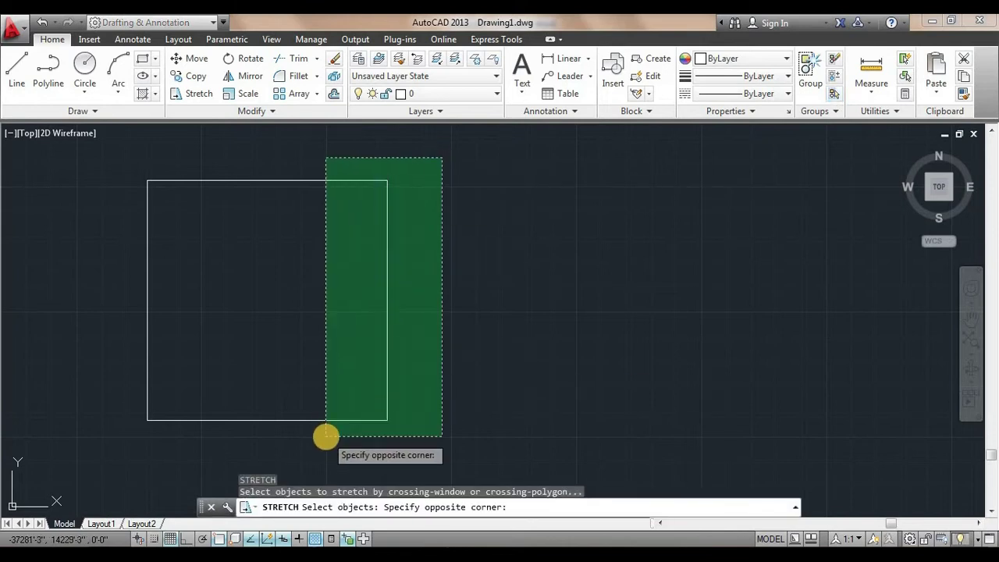
pyautogui.click(326, 437)
pyautogui.press('Return')
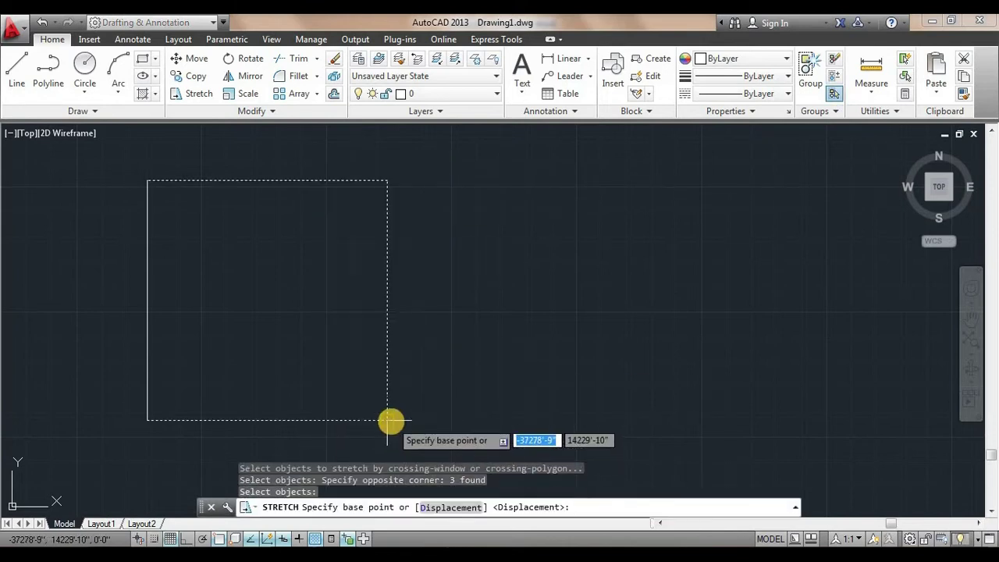
pyautogui.click(388, 420)
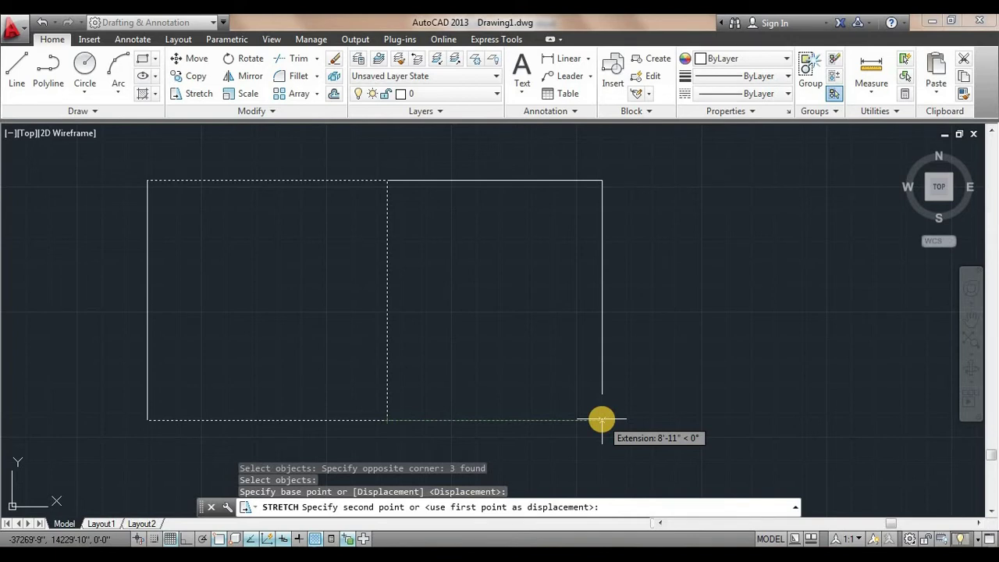
pyautogui.write("5'")
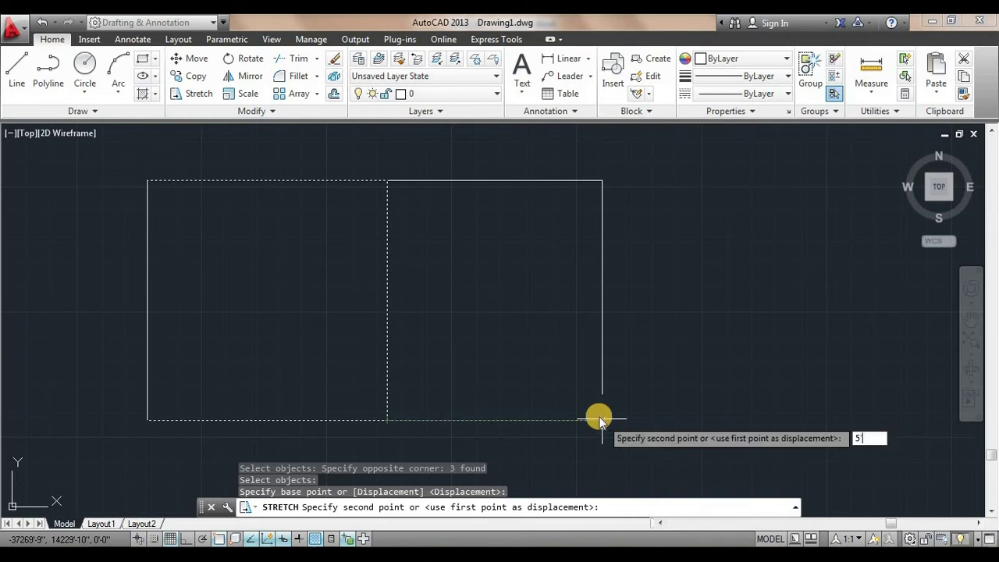
pyautogui.press('Return')
# Add a horizontal linear dimension above the stretched rectangle, from its upper-left to its upper-right corner.
pyautogui.moveTo(239, 211); pyautogui.dragTo(255, 234, button='middle')
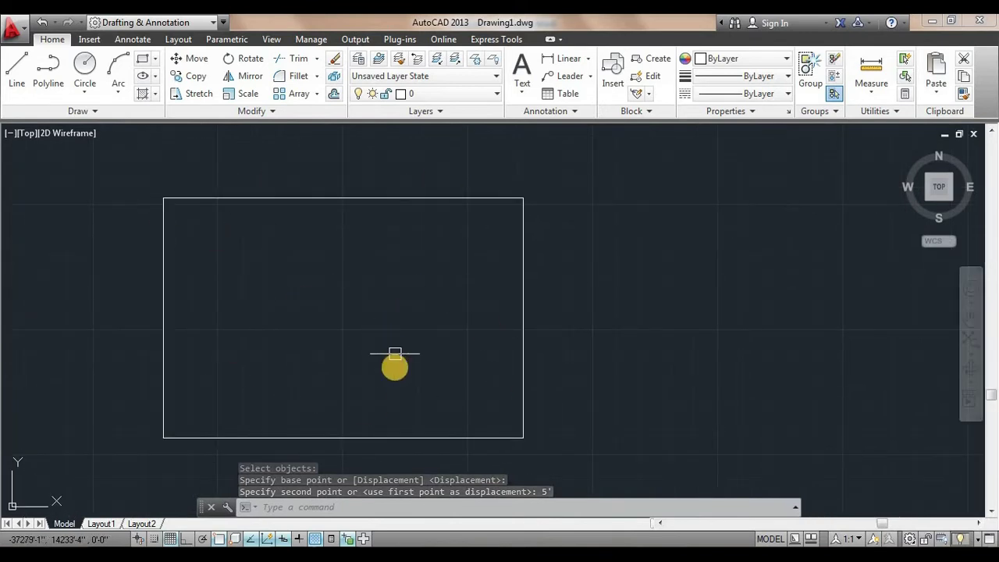
pyautogui.write('d')
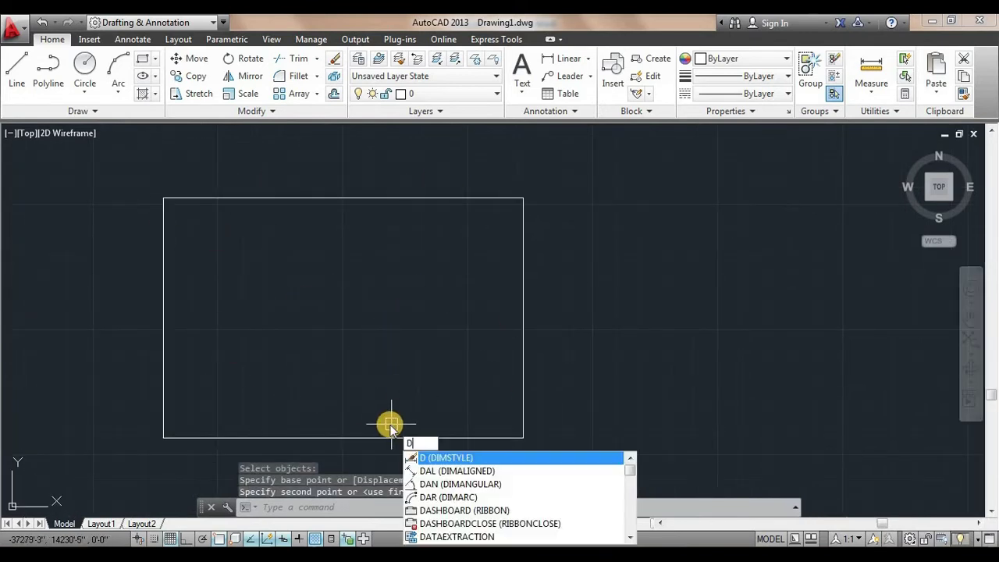
pyautogui.write('li')
pyautogui.press('Return')
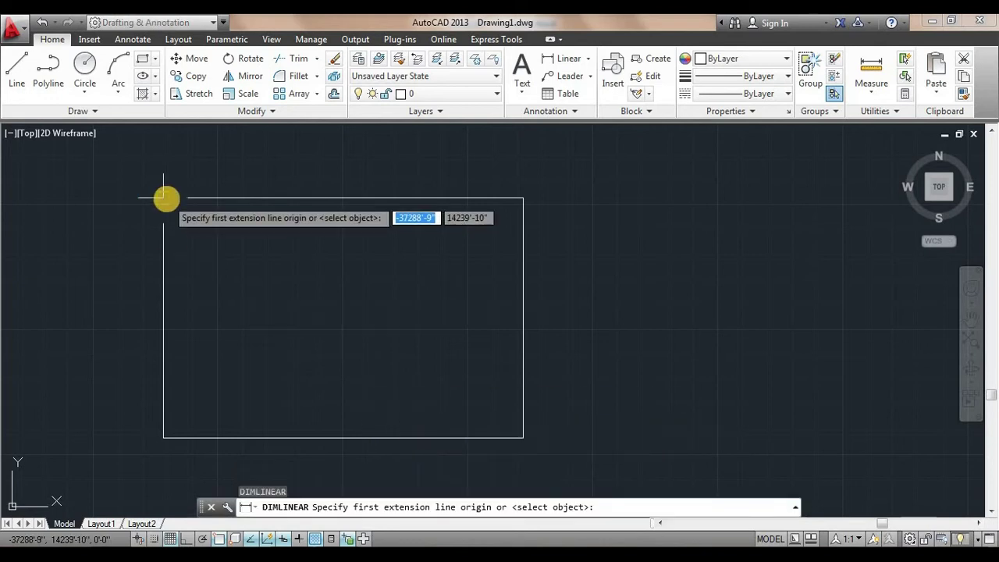
pyautogui.click(164, 199)
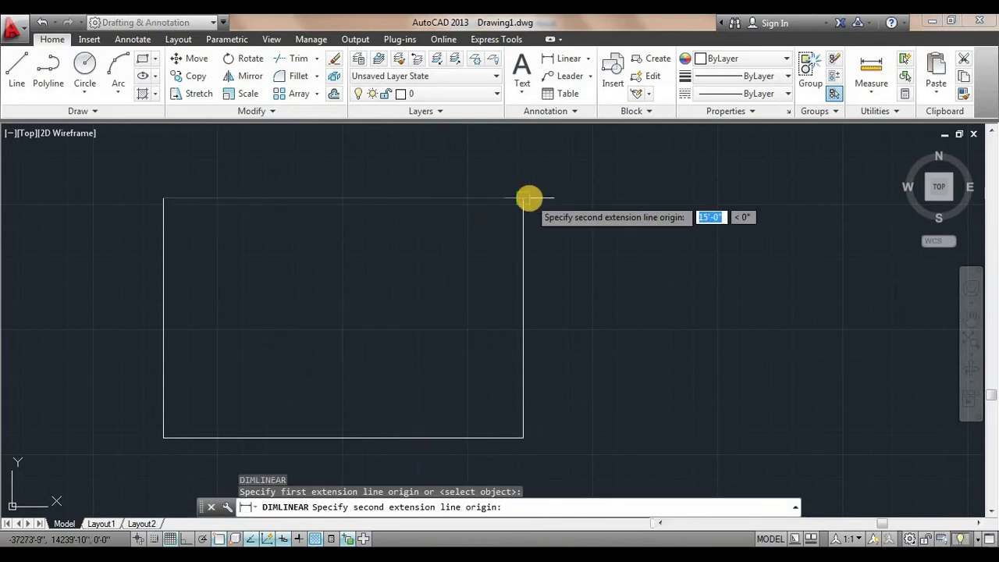
pyautogui.click(529, 199)
pyautogui.click(523, 173)
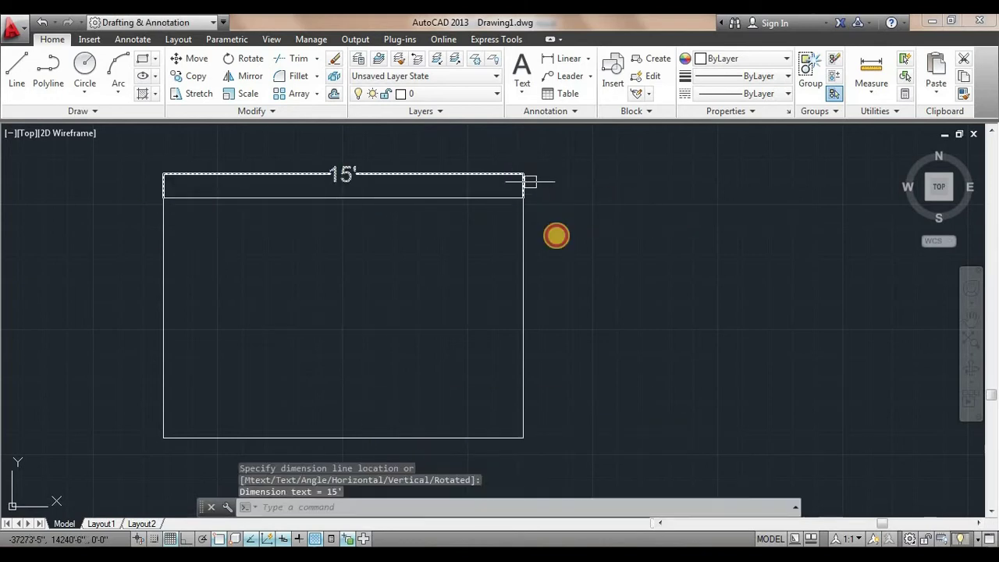
# Add a vertical linear dimension outside the stretched rectangle's right edge, from its upper to its lower corner.
pyautogui.press('Return')
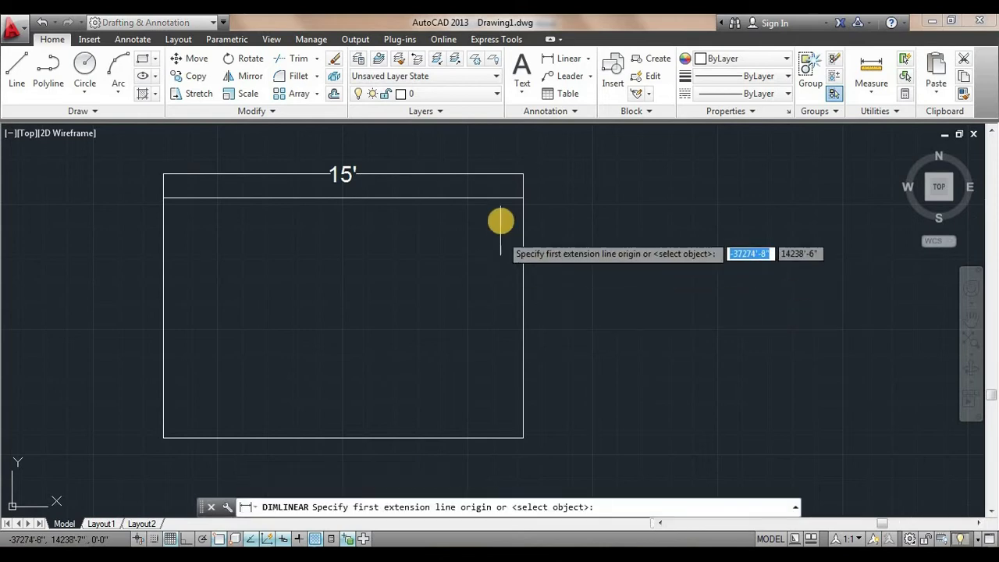
pyautogui.click(522, 199)
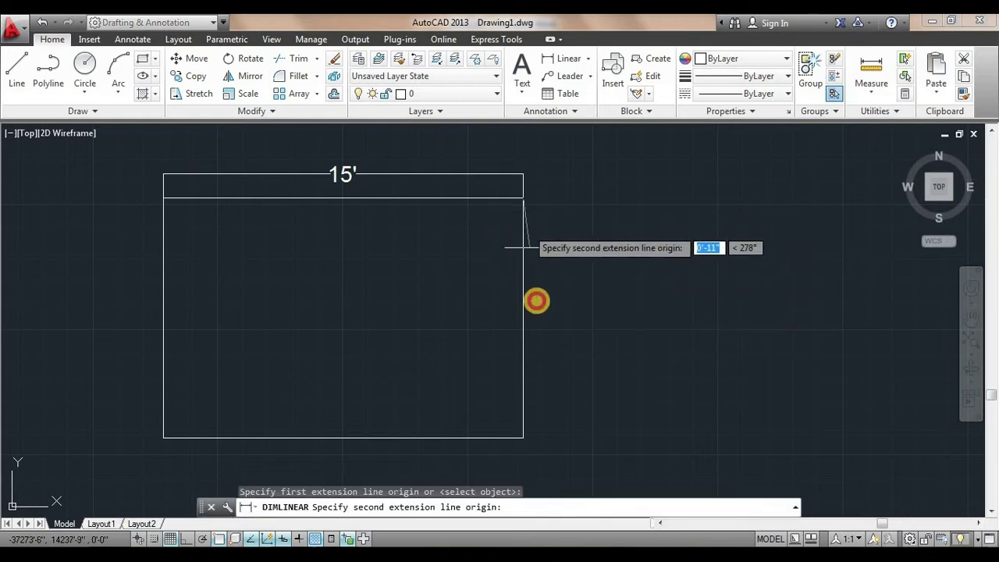
pyautogui.click(524, 437)
pyautogui.click(560, 438)
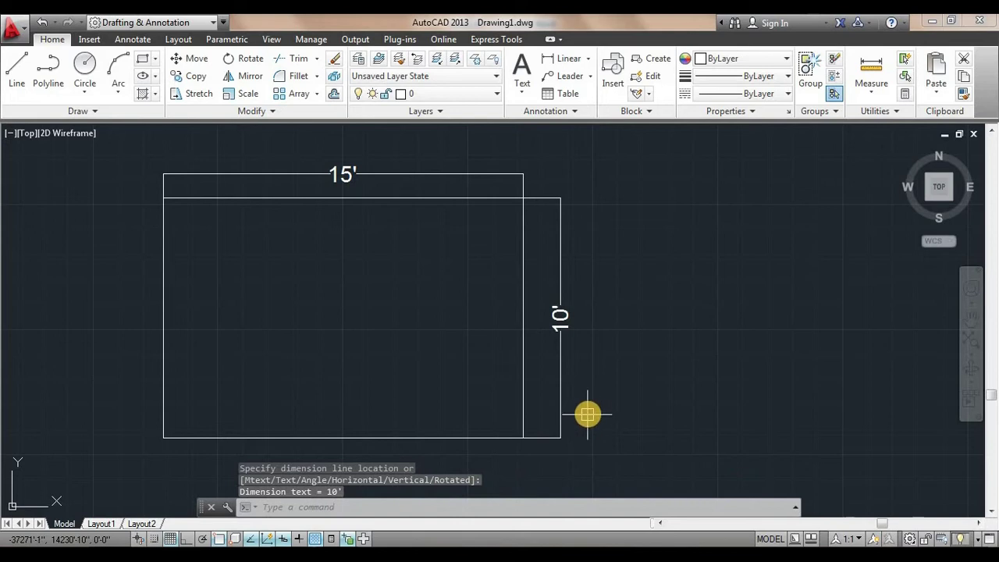
# Draw a 10' by 10' square in the empty area to the right of the dimensioned rectangle.
pyautogui.scroll(-1, 586, 413)
pyautogui.moveTo(640, 398)
pyautogui.mouseDown(button='middle')
pyautogui.moveTo(546, 335)
pyautogui.moveTo(428, 352)
pyautogui.mouseUp(button='middle')
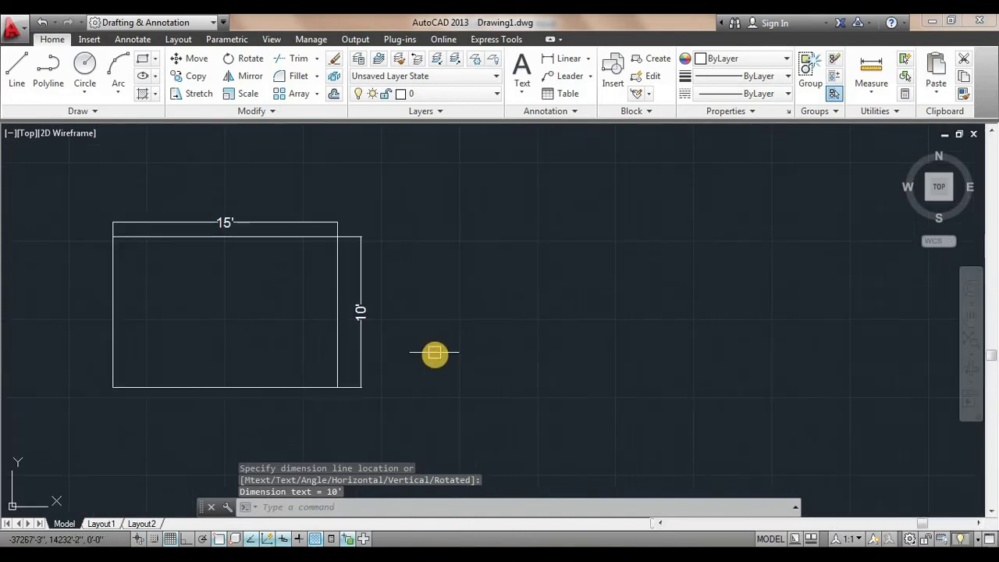
pyautogui.scroll(-1, 386, 352)
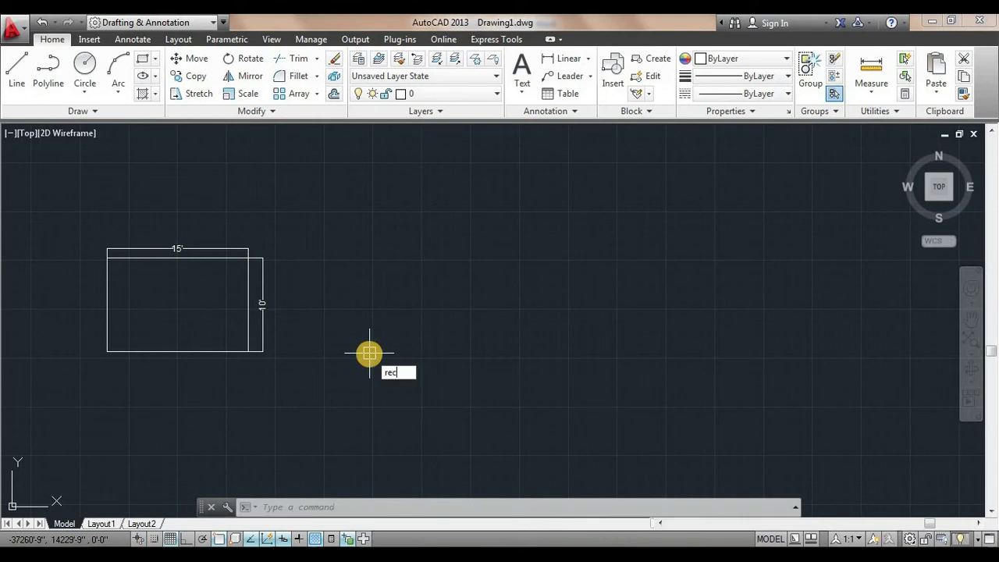
pyautogui.press('Return')
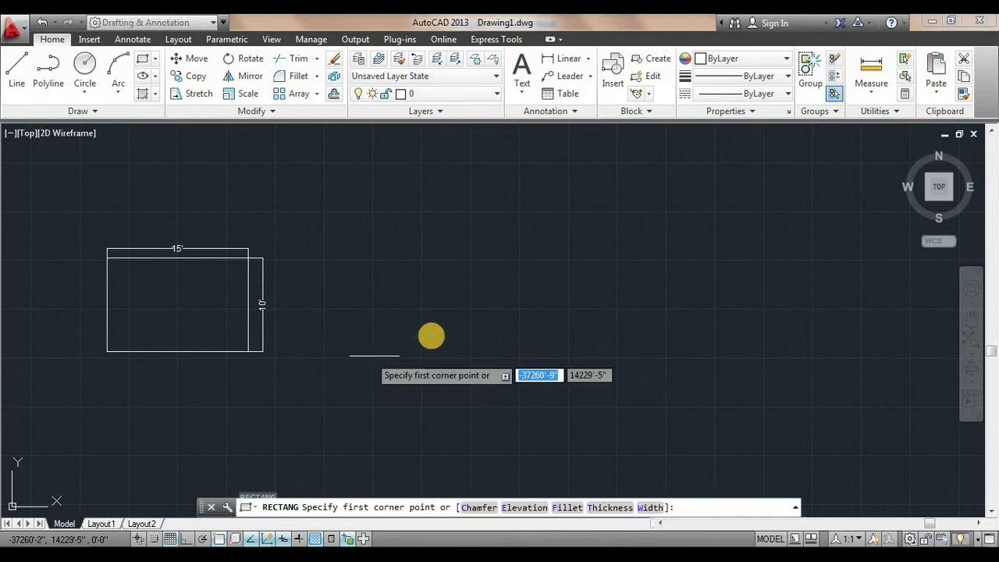
pyautogui.click(396, 254)
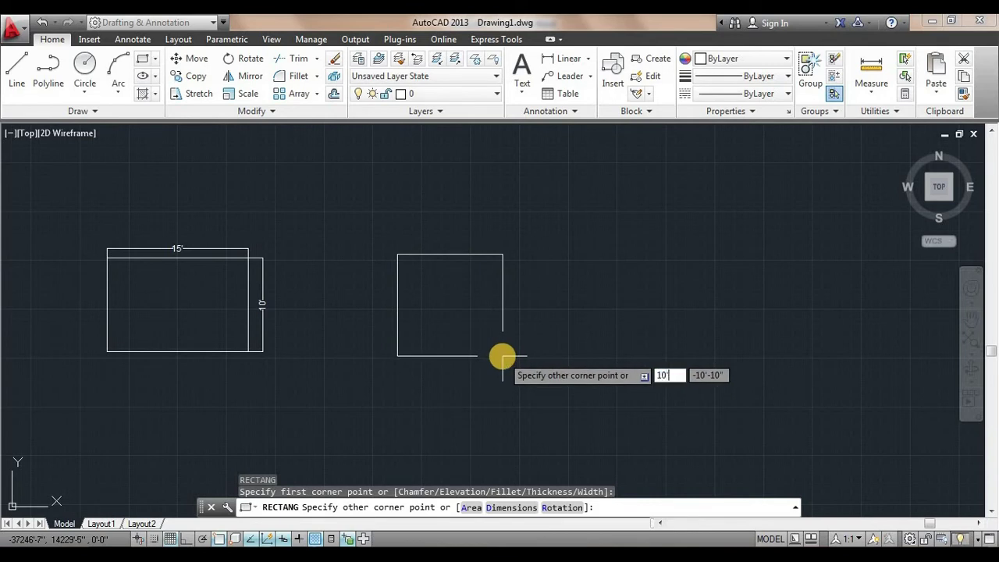
pyautogui.press('Tab')
pyautogui.write('10')
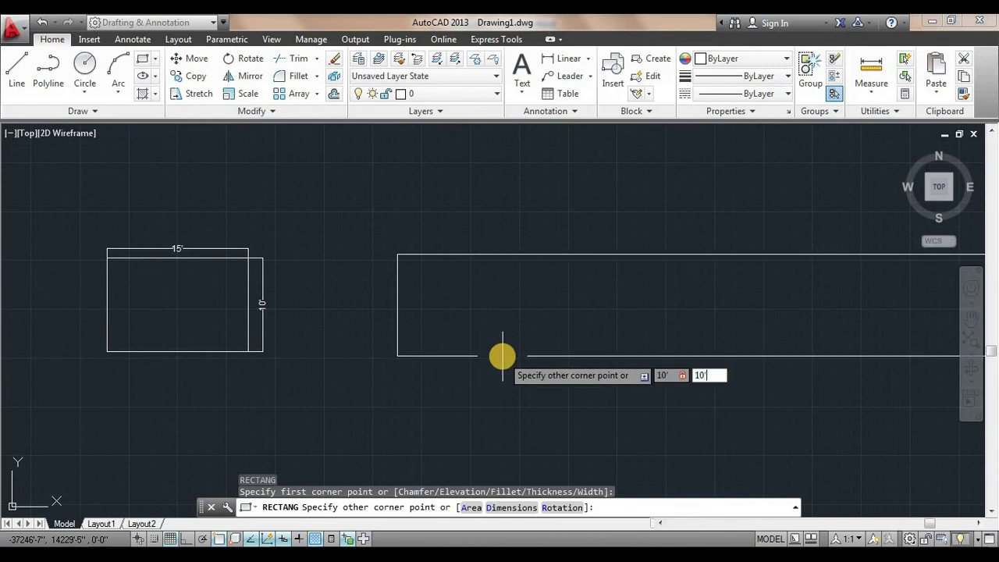
pyautogui.press('Return')
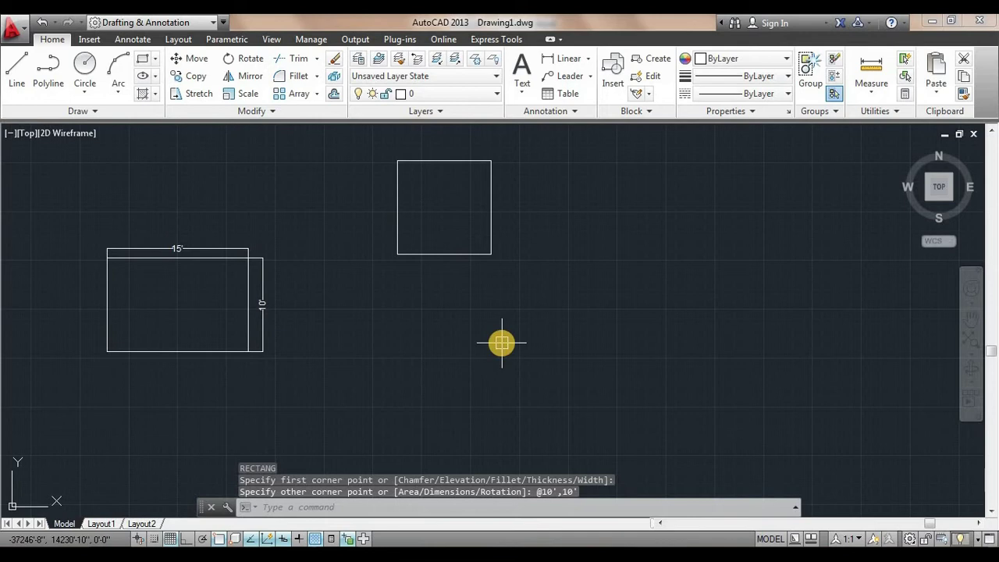
# Move the new square down so it sits roughly level with the dimensioned rectangle.
pyautogui.write('z')
pyautogui.press('Return')
pyautogui.write('e')
pyautogui.press('Return')
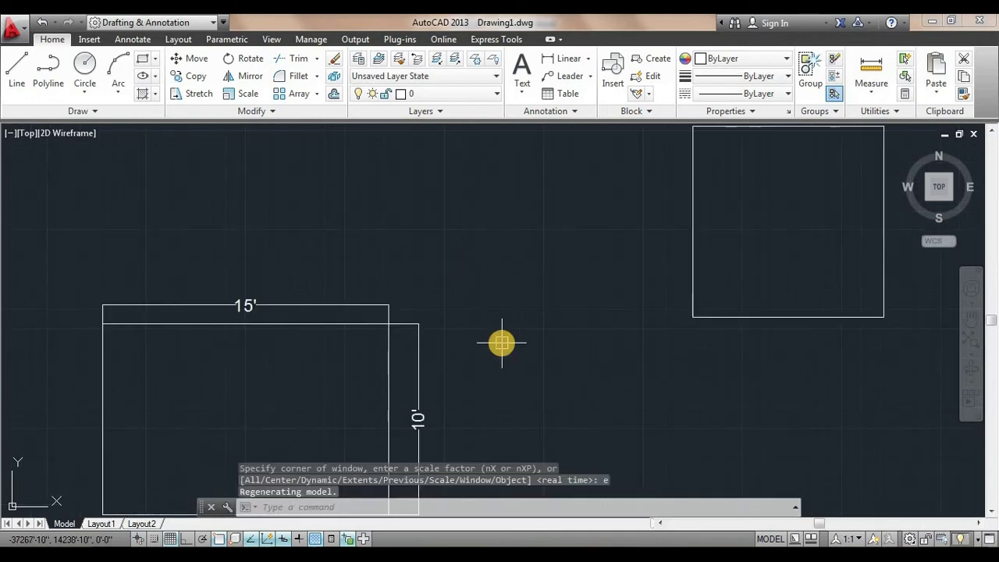
pyautogui.scroll(-2, 616, 361)
pyautogui.moveTo(635, 361); pyautogui.dragTo(493, 339, button='middle')
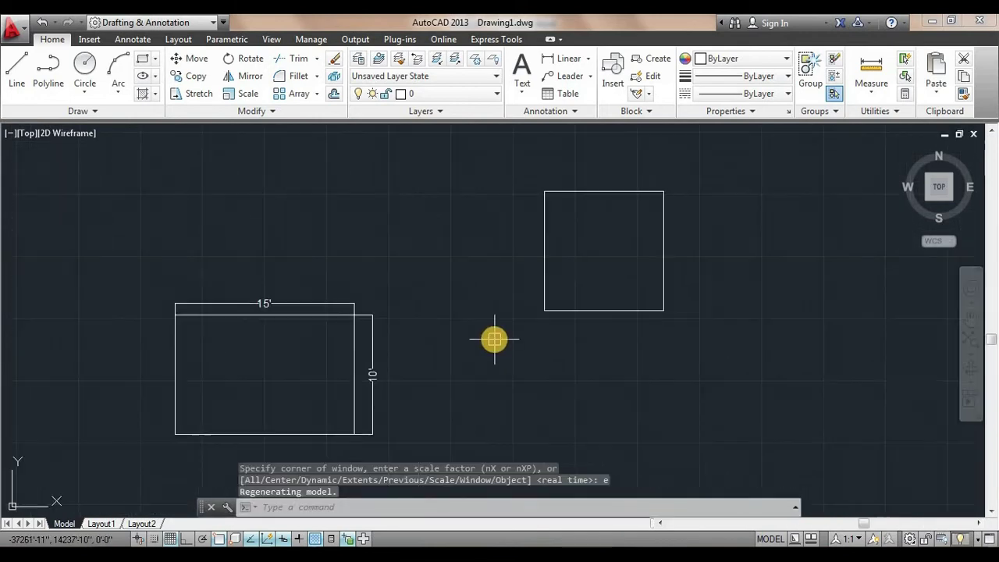
pyautogui.moveTo(643, 258); pyautogui.dragTo(568, 261, button='middle')
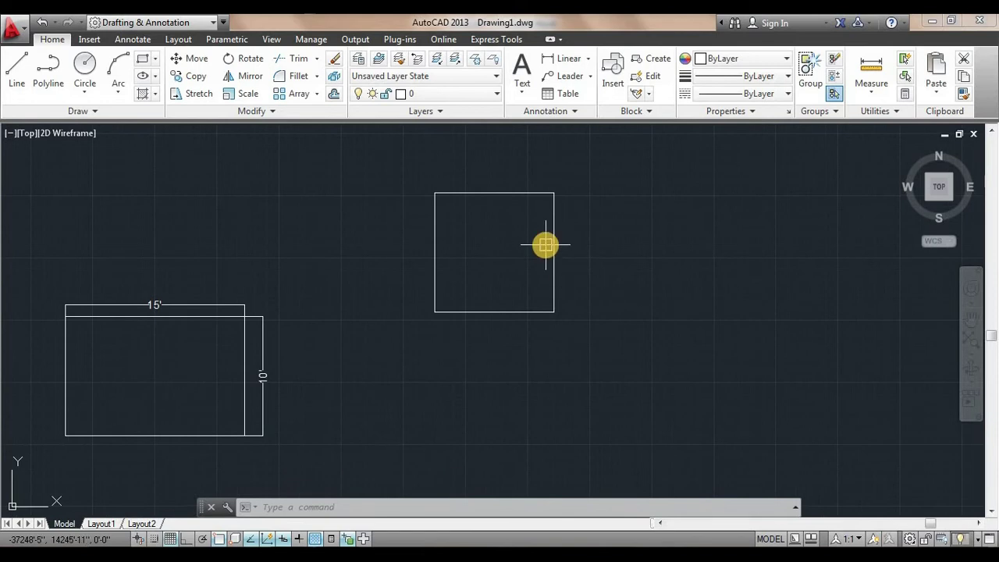
pyautogui.scroll(2, 559, 293)
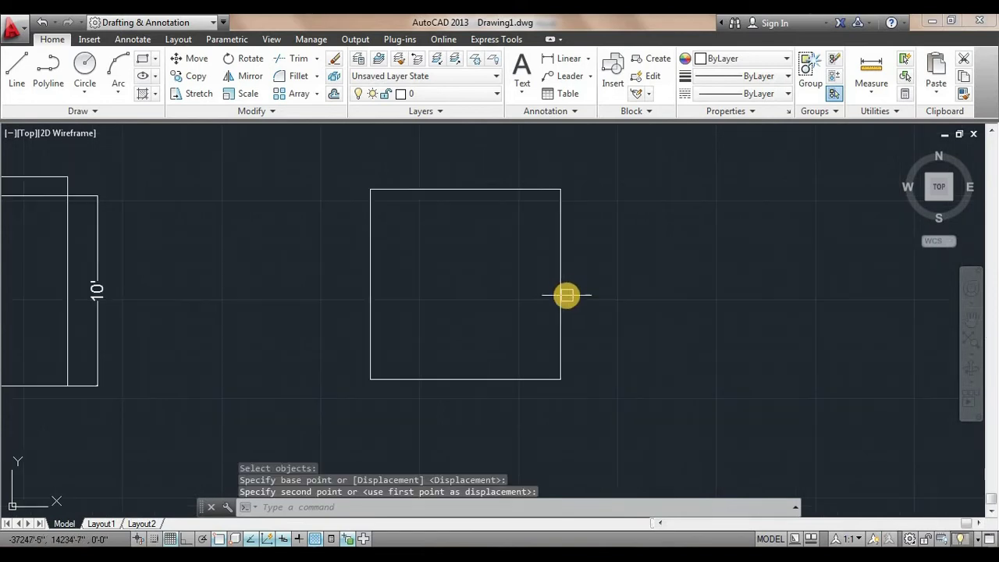
pyautogui.press('Escape')
pyautogui.press('Escape')
pyautogui.press('Escape')
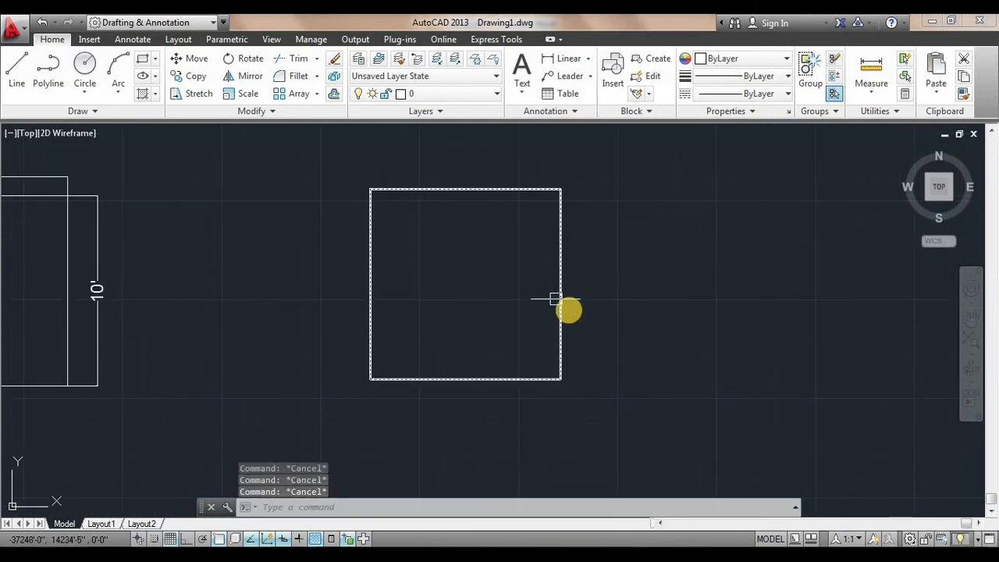
# Add a horizontal linear dimension above the new square, from its upper-left to its upper-right corner.
pyautogui.write('dli')
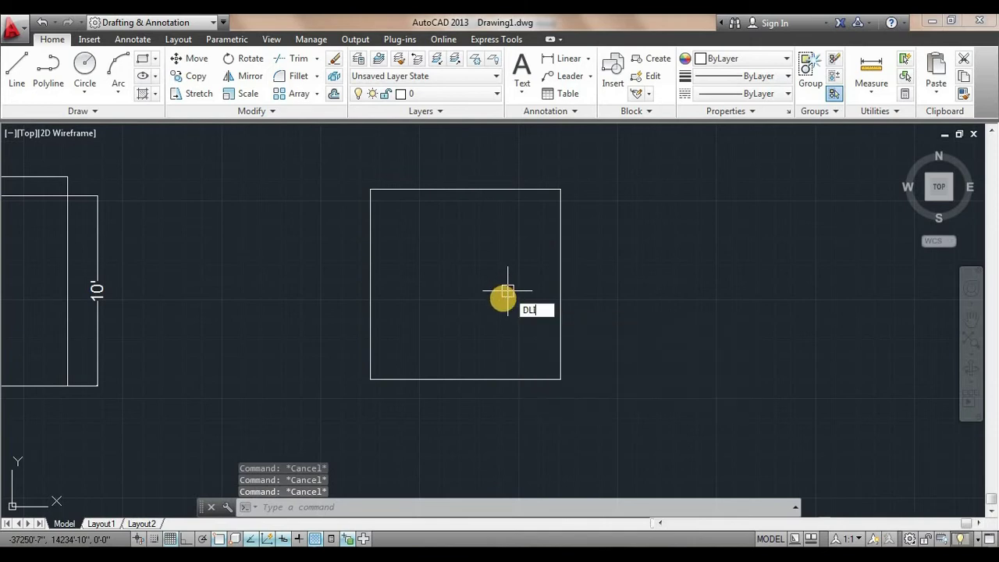
pyautogui.press('Return')
pyautogui.click(371, 189)
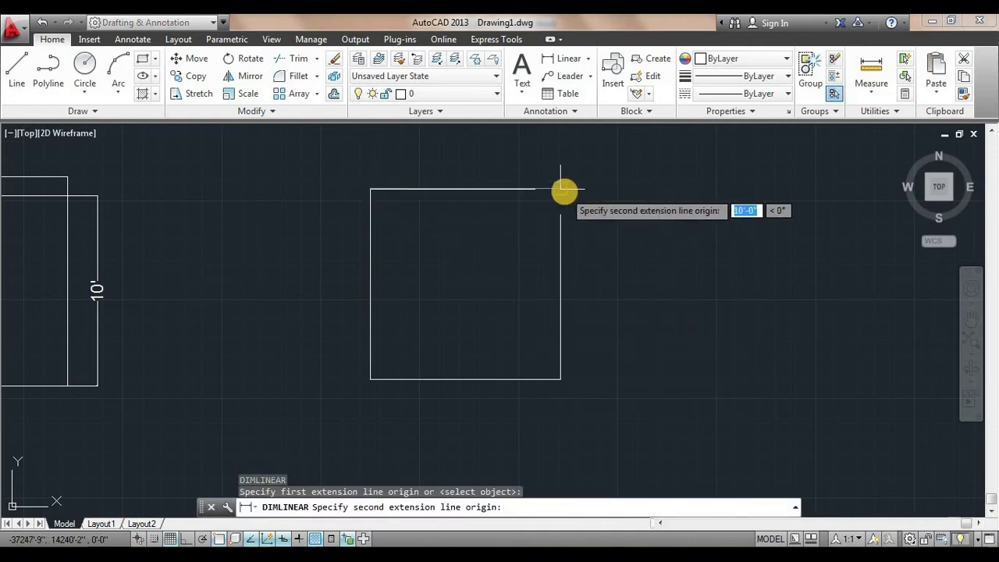
pyautogui.click(561, 190)
pyautogui.click(562, 167)
# Add a vertical linear dimension outside the new square's right edge, from its upper to its lower corner.
pyautogui.press('Return')
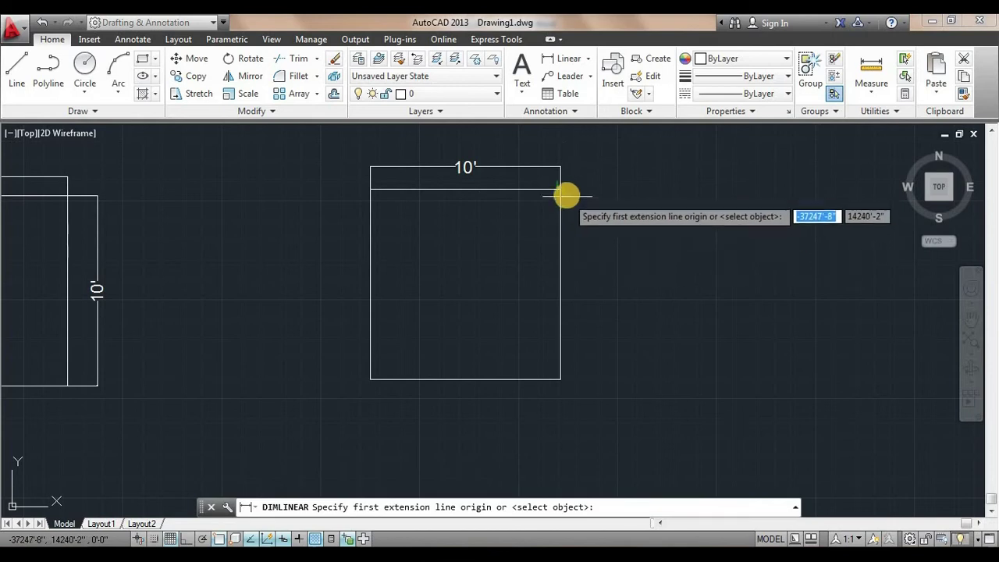
pyautogui.click(561, 189)
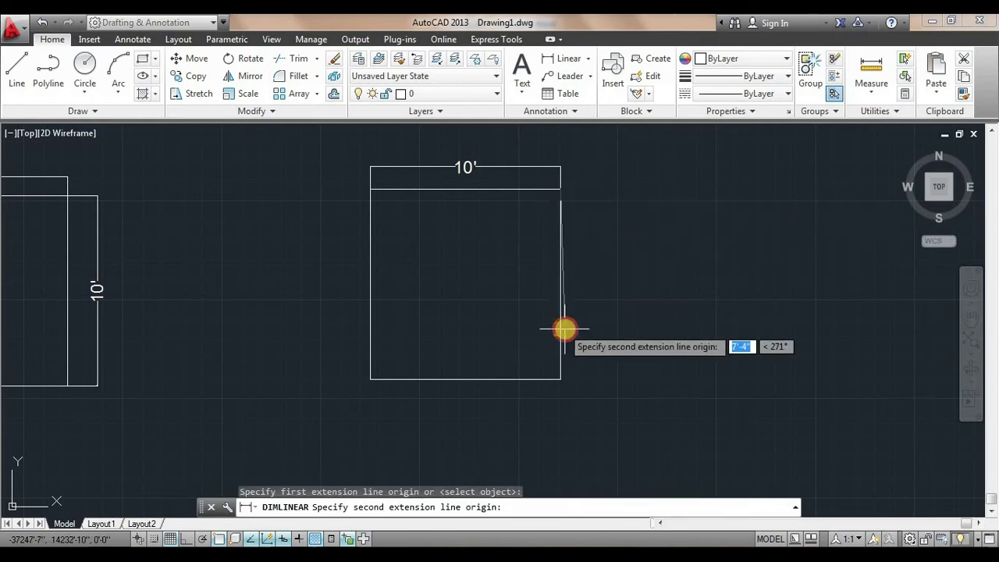
pyautogui.click(559, 378)
pyautogui.click(583, 373)
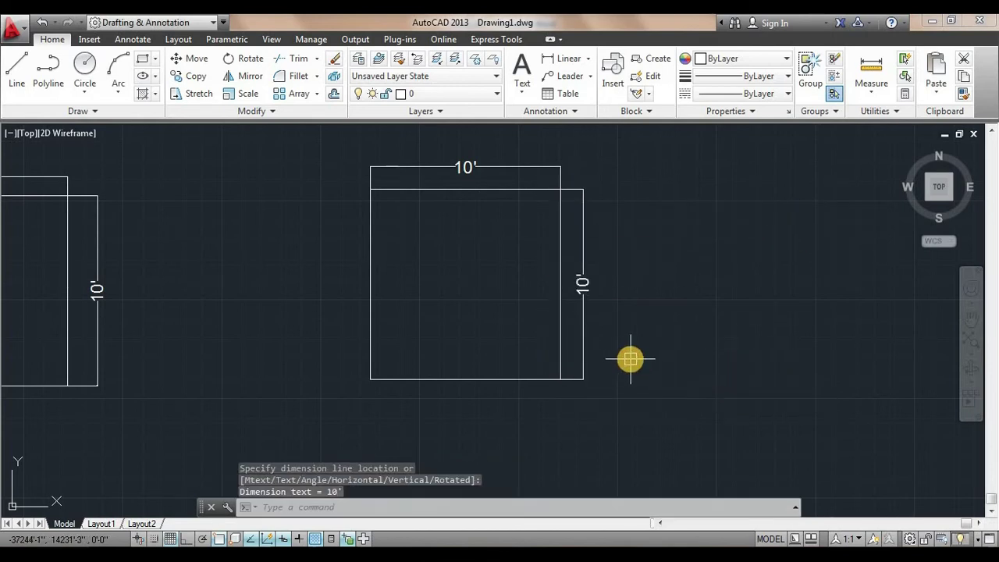
# Delete the new square's two linear dimensions, the one above it and the one beside its right edge.
pyautogui.click(583, 273)
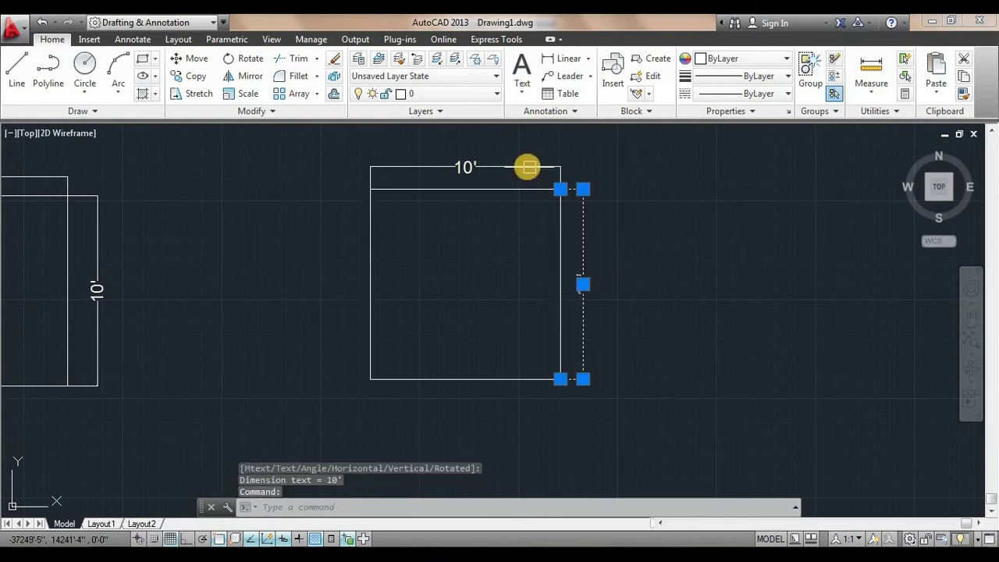
pyautogui.click(532, 169)
pyautogui.press('Delete')
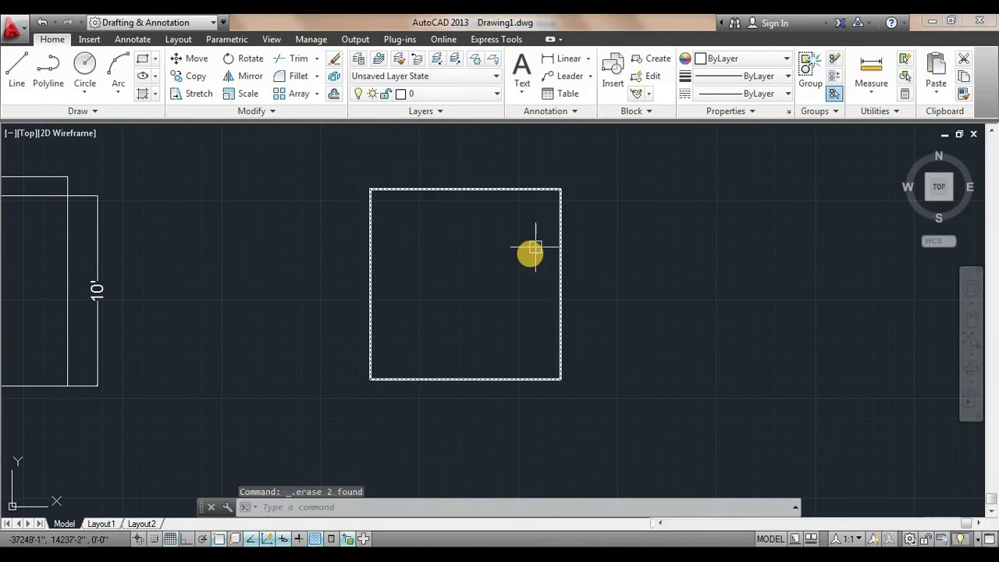
# Scale the undimensioned square by a factor of 2, using its upper-right corner as the base point.
pyautogui.scroll(-2, 531, 253)
pyautogui.moveTo(530, 254); pyautogui.dragTo(481, 285, button='middle')
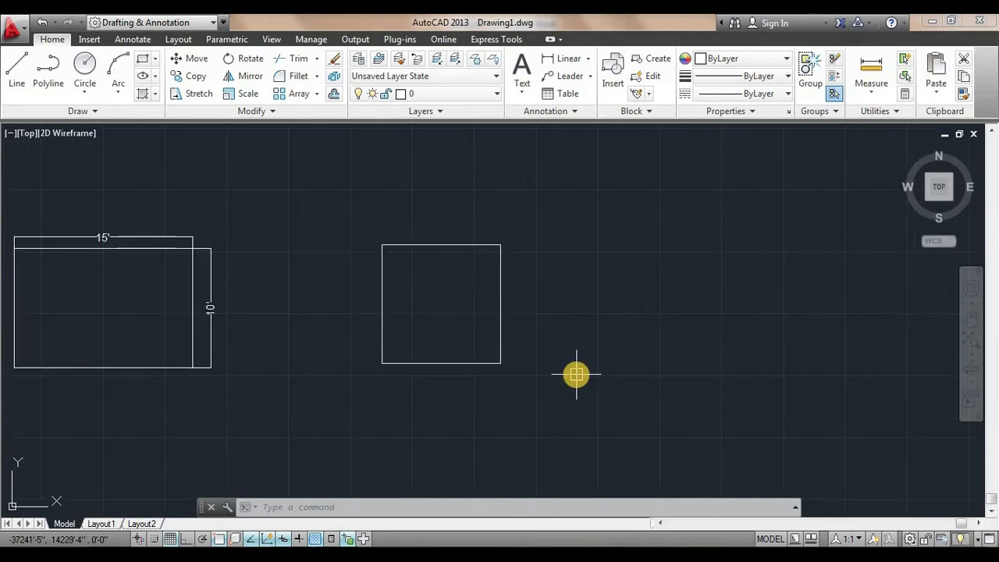
pyautogui.write('c')
pyautogui.press('Return')
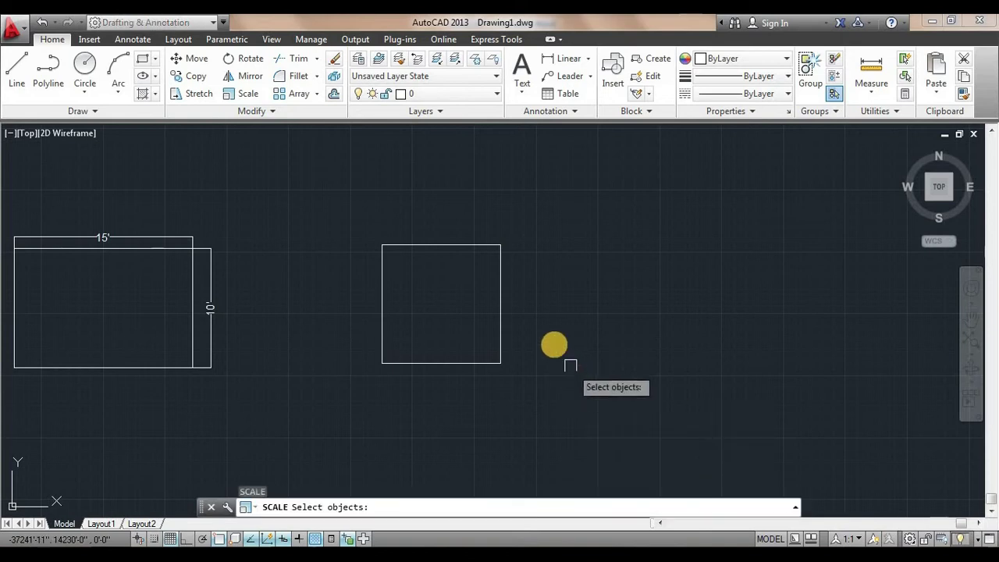
pyautogui.click(500, 293)
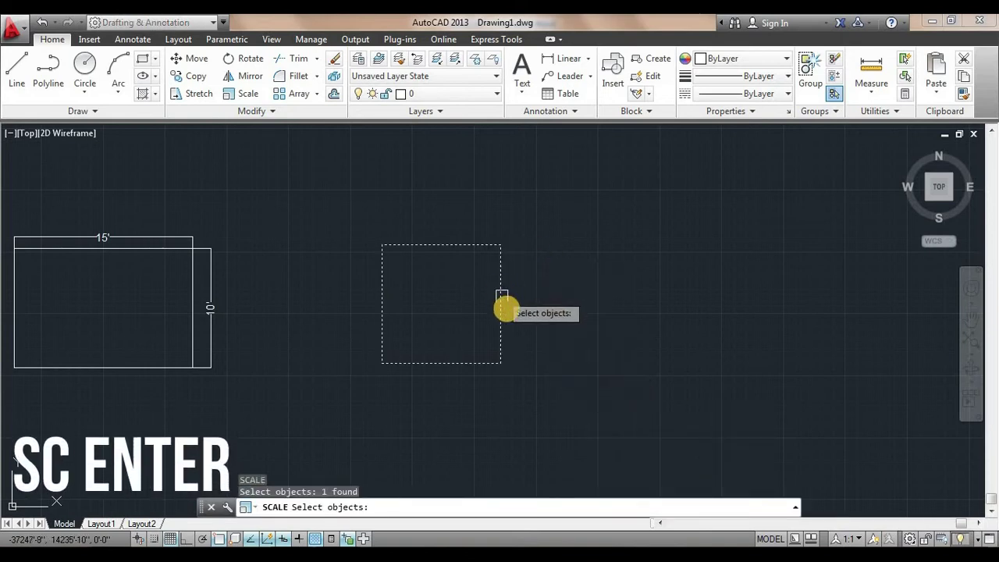
pyautogui.press('Return')
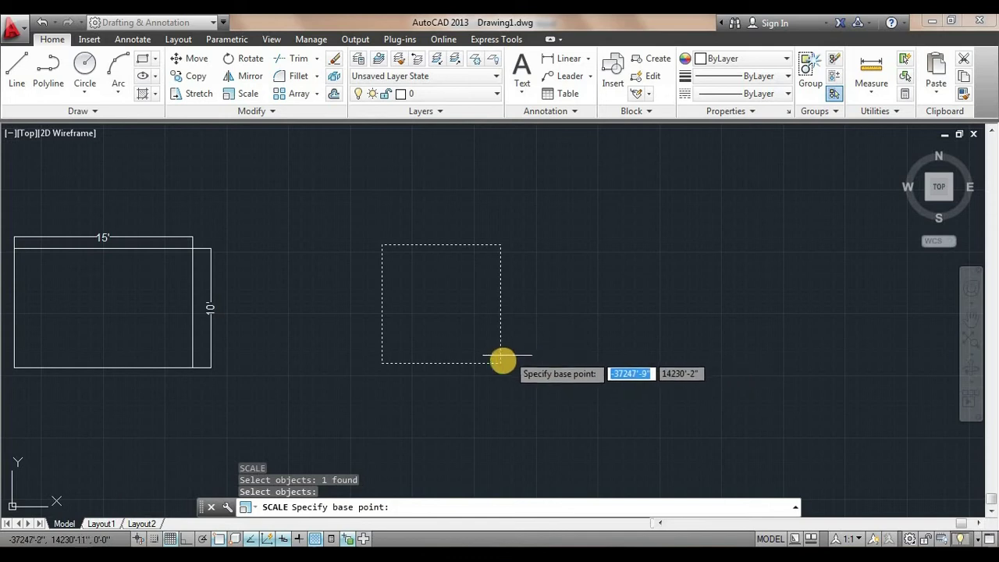
pyautogui.click(501, 245)
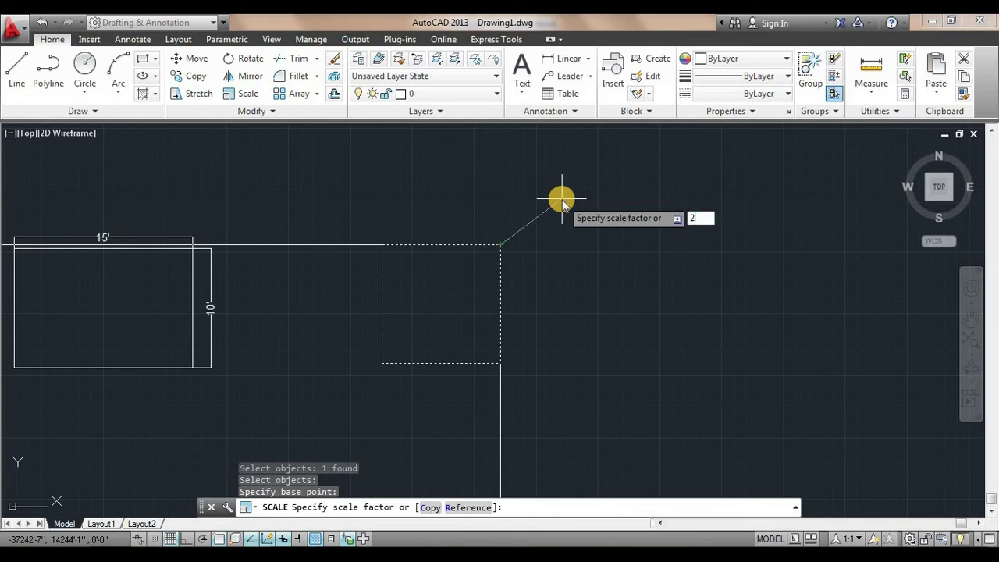
pyautogui.press('Return')
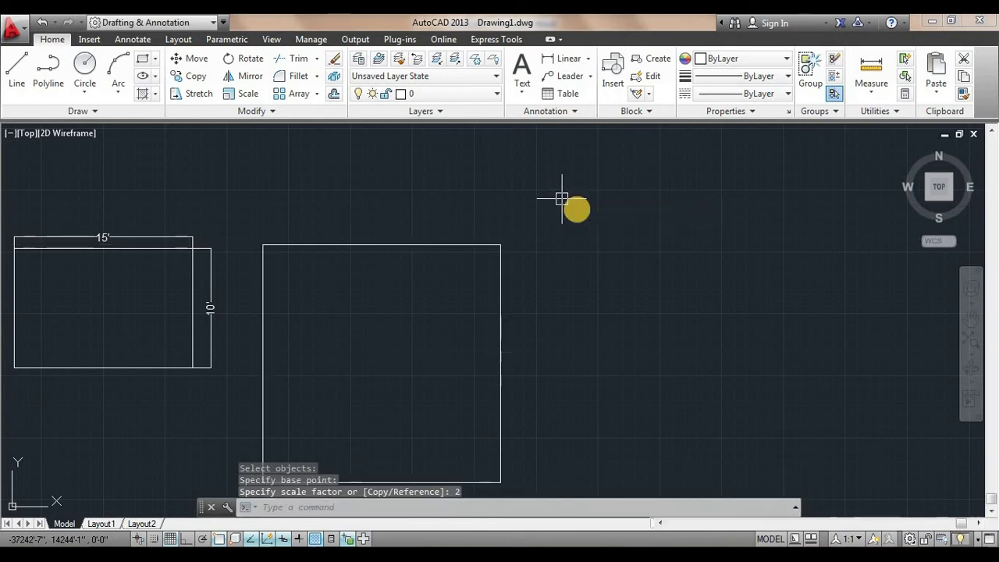
# Add a horizontal linear dimension above the enlarged square, from its upper-left to its upper-right corner.
pyautogui.scroll(-2, 510, 330)
pyautogui.moveTo(510, 332); pyautogui.dragTo(571, 210, button='middle')
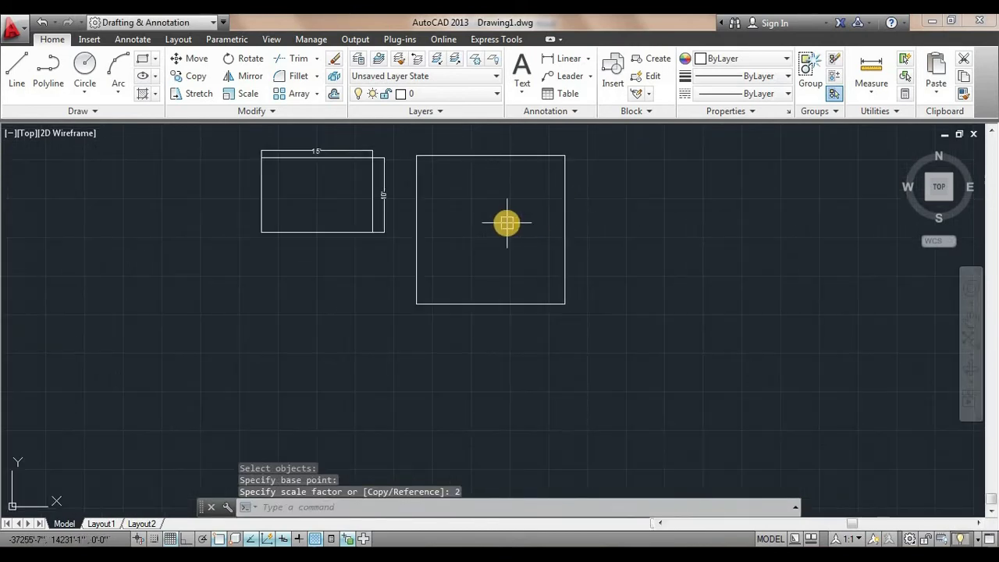
pyautogui.scroll(2, 507, 223)
pyautogui.moveTo(511, 216); pyautogui.dragTo(468, 290, button='middle')
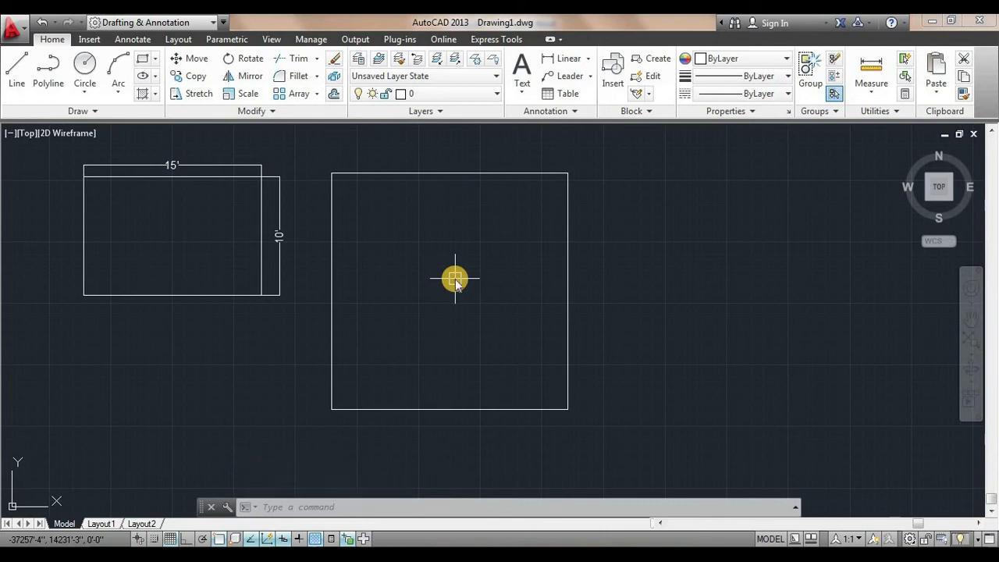
pyautogui.press('Return')
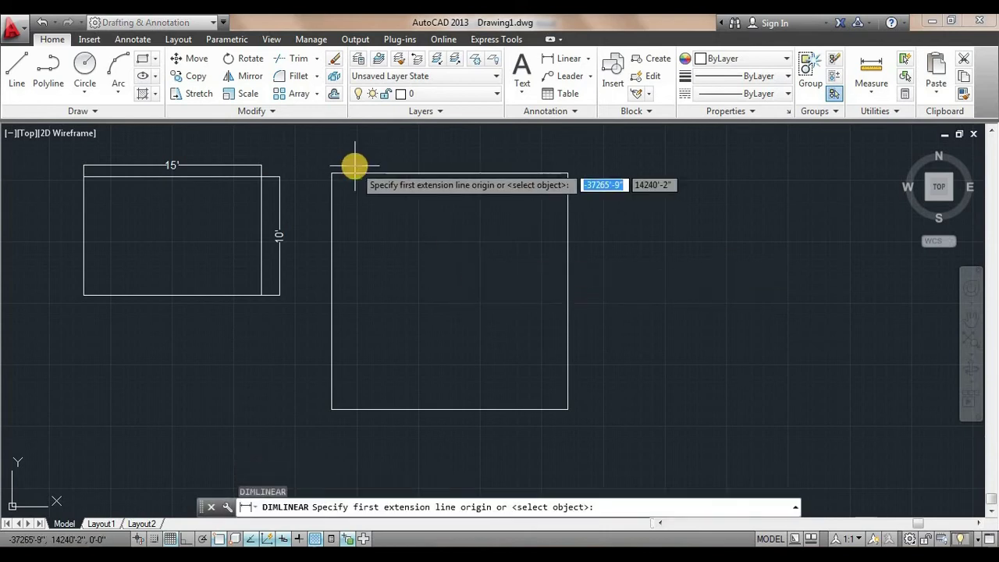
pyautogui.click(332, 173)
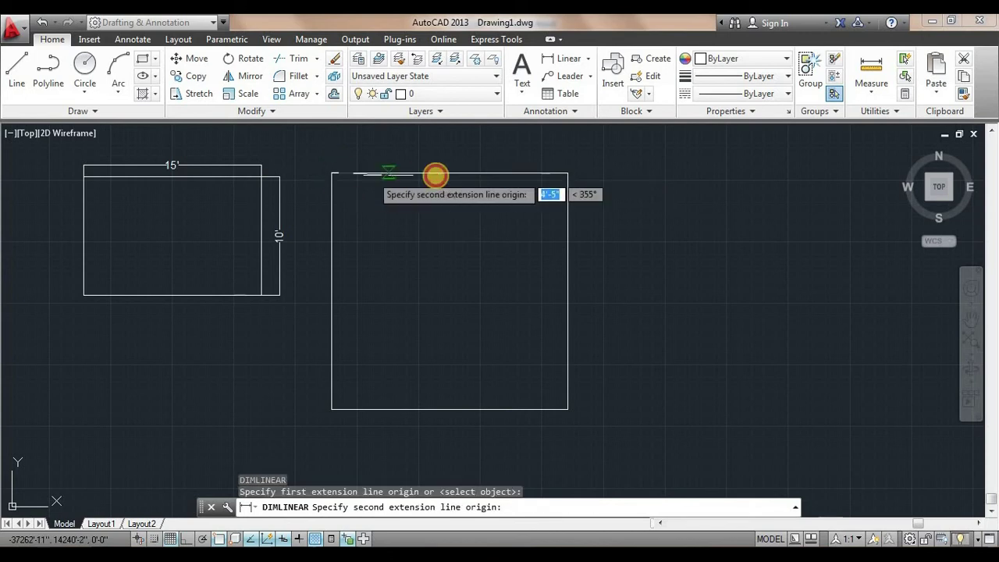
pyautogui.click(565, 172)
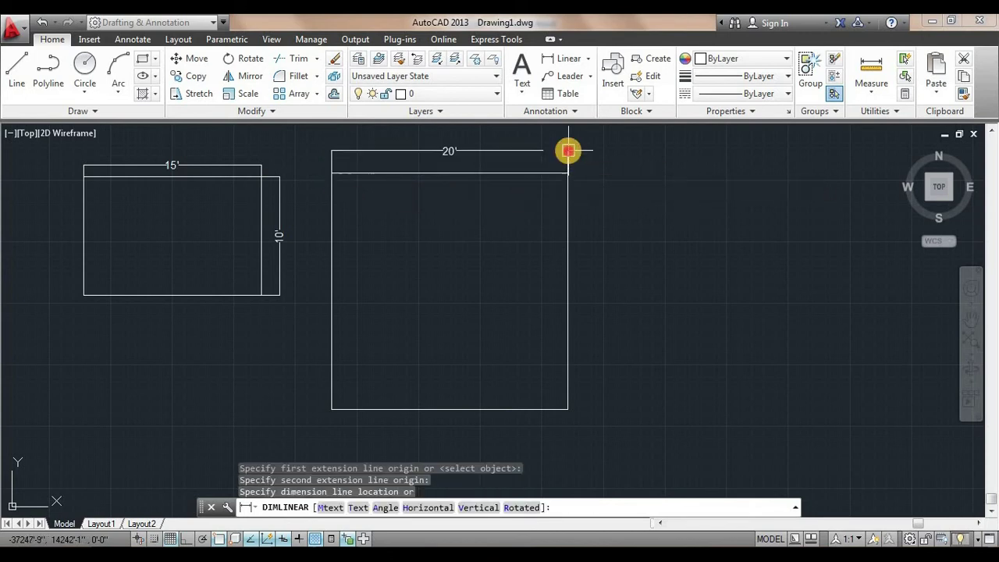
pyautogui.click(568, 151)
# Add a vertical linear dimension outside the enlarged square's right edge, from its upper to its lower corner.
pyautogui.moveTo(483, 193); pyautogui.dragTo(486, 204, button='middle')
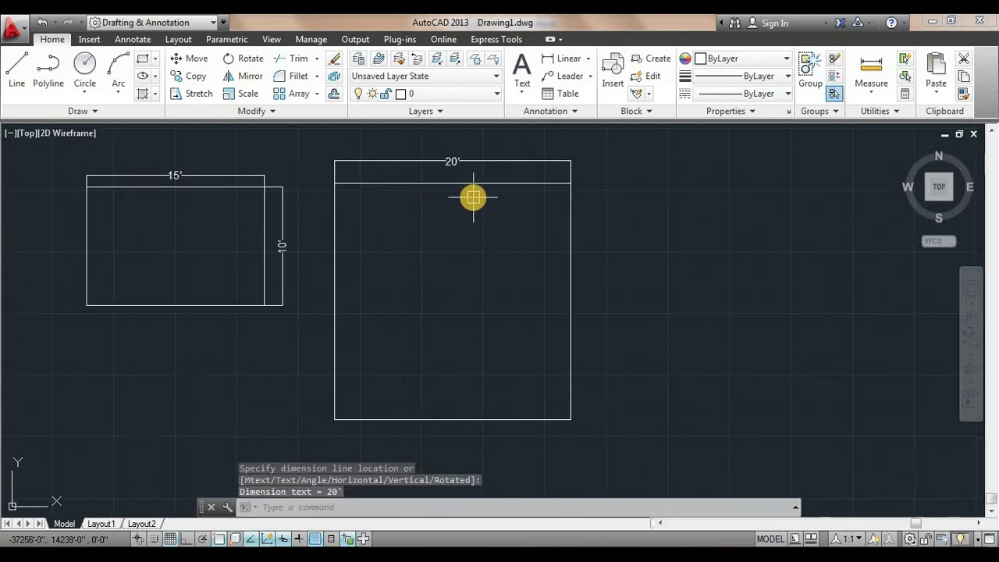
pyautogui.press('Return')
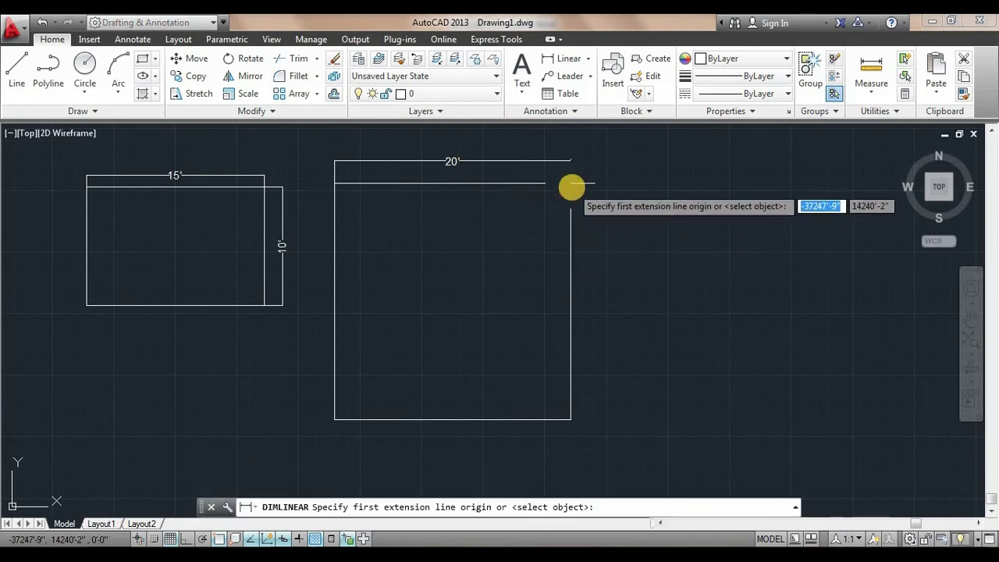
pyautogui.click(570, 184)
pyautogui.click(571, 414)
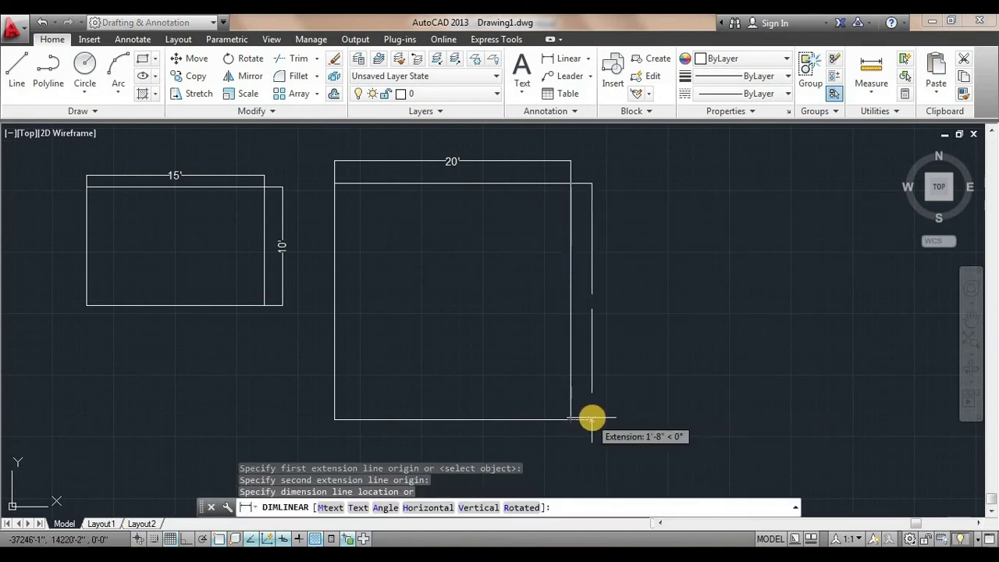
pyautogui.click(594, 414)
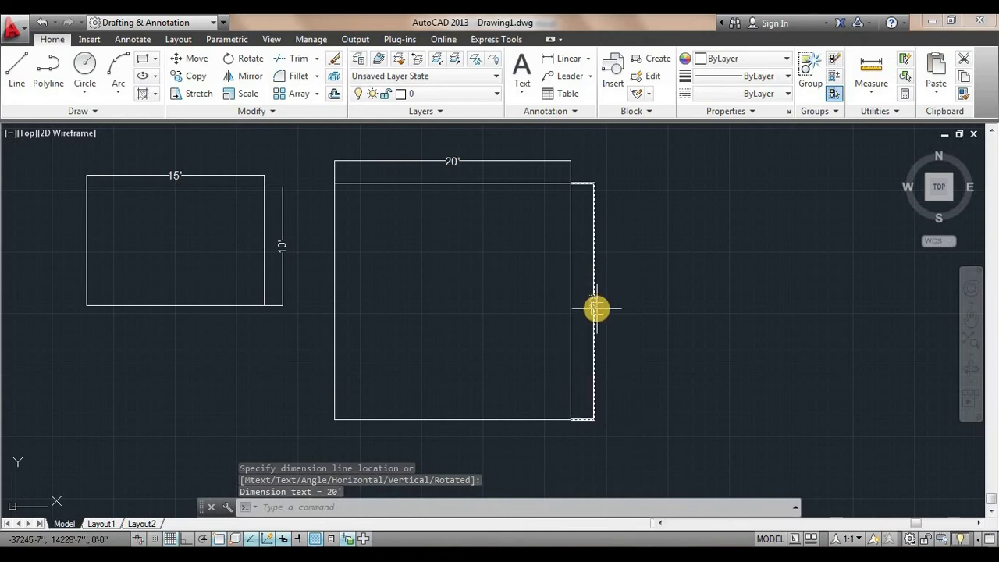
pyautogui.moveTo(595, 307)
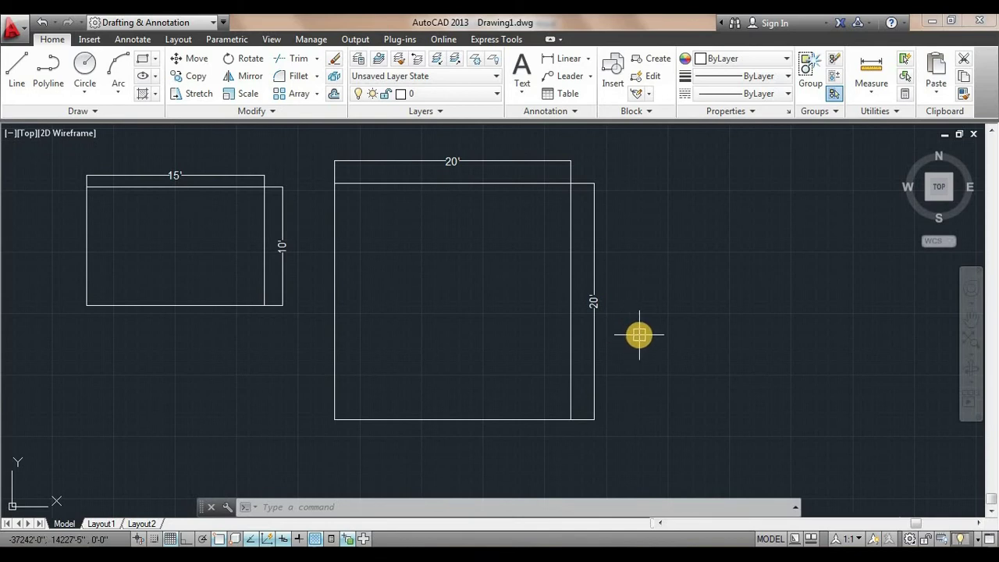
# Scale the enlarged square by a factor of .5, using its lower-right corner as the base point.
pyautogui.scroll(-2, 638, 335)
pyautogui.moveTo(564, 335); pyautogui.dragTo(441, 315, button='middle')
pyautogui.scroll(2, 460, 318)
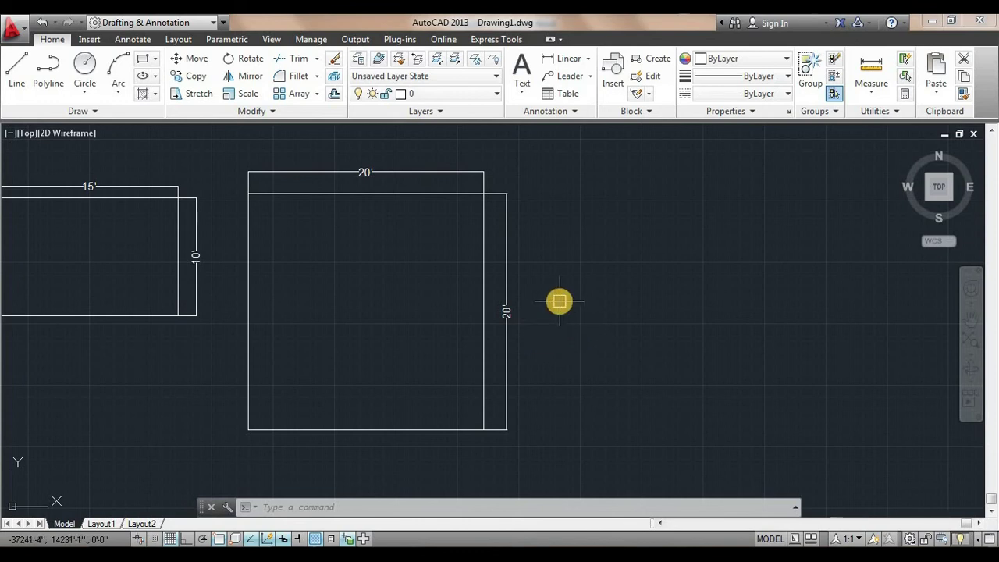
pyautogui.write('c')
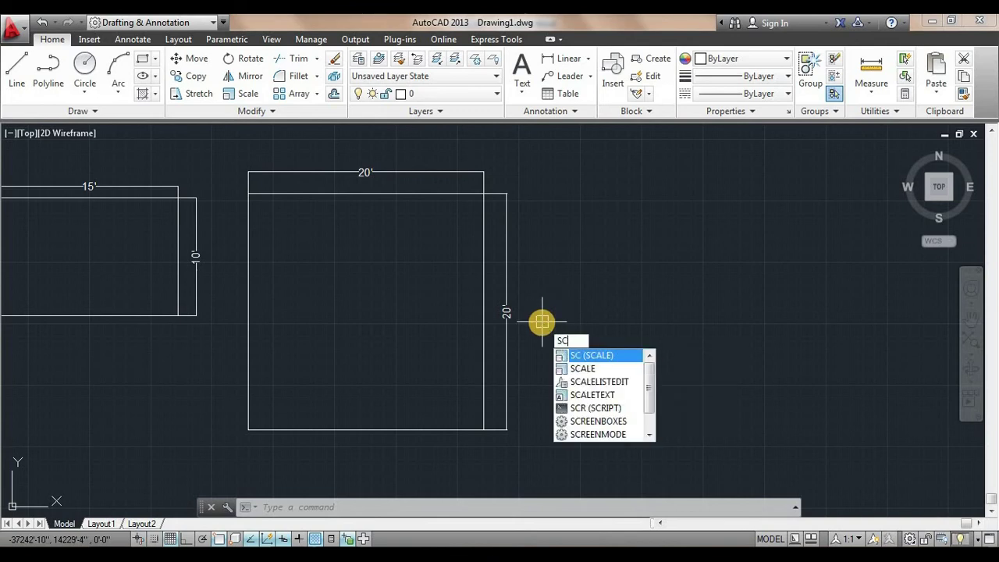
pyautogui.press('Return')
pyautogui.click(477, 338)
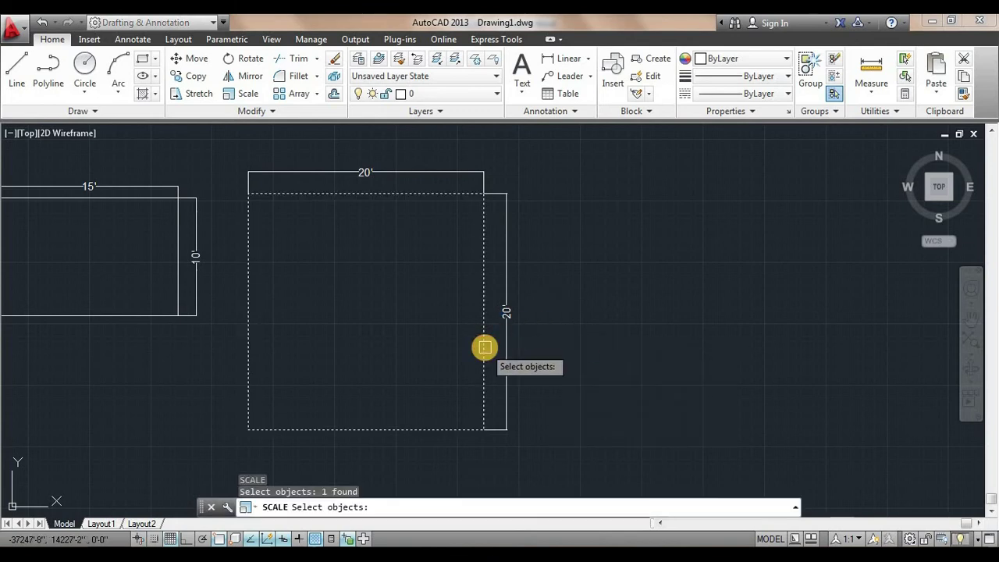
pyautogui.press('Return')
pyautogui.moveTo(535, 383); pyautogui.dragTo(552, 376, button='middle')
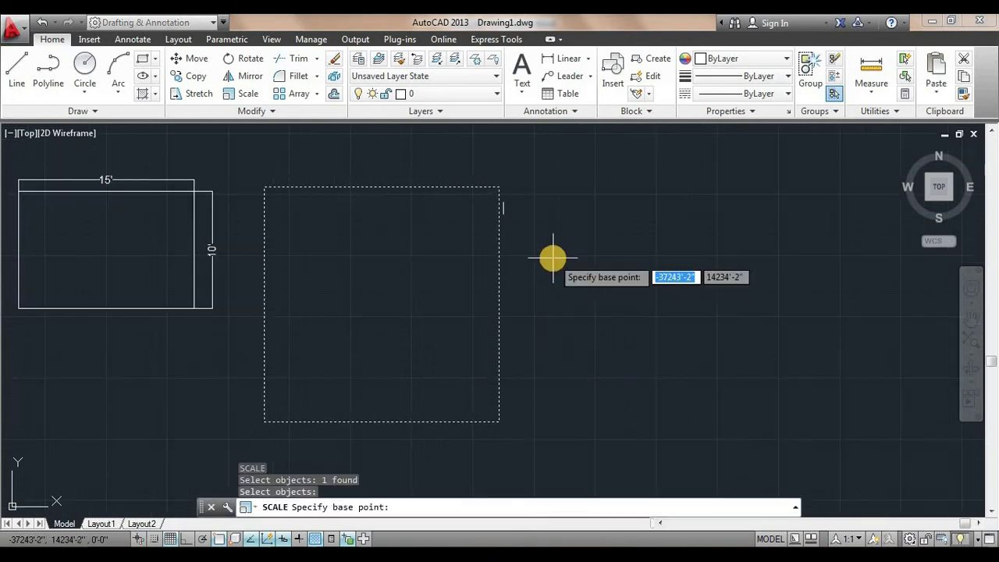
pyautogui.click(499, 420)
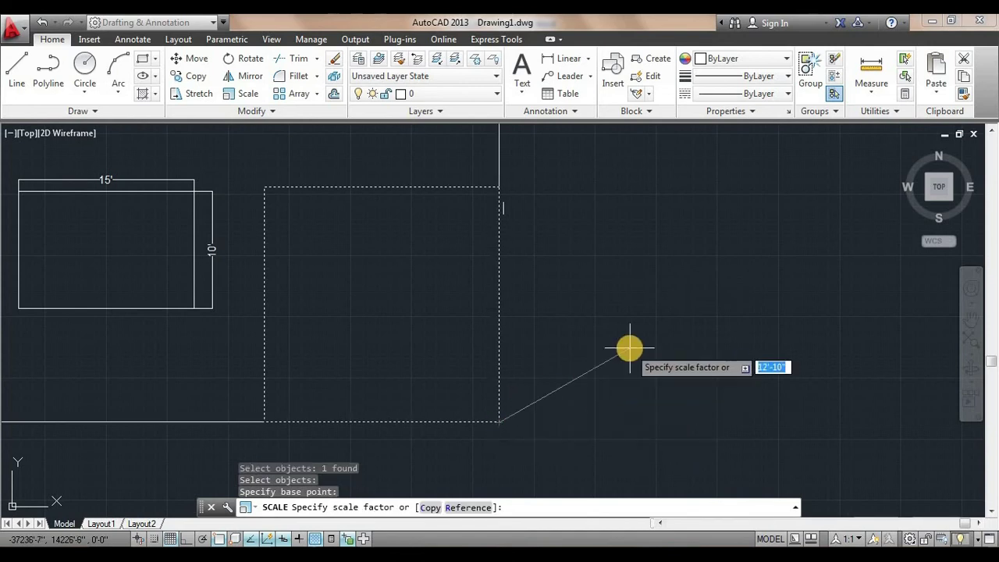
pyautogui.press('Return')
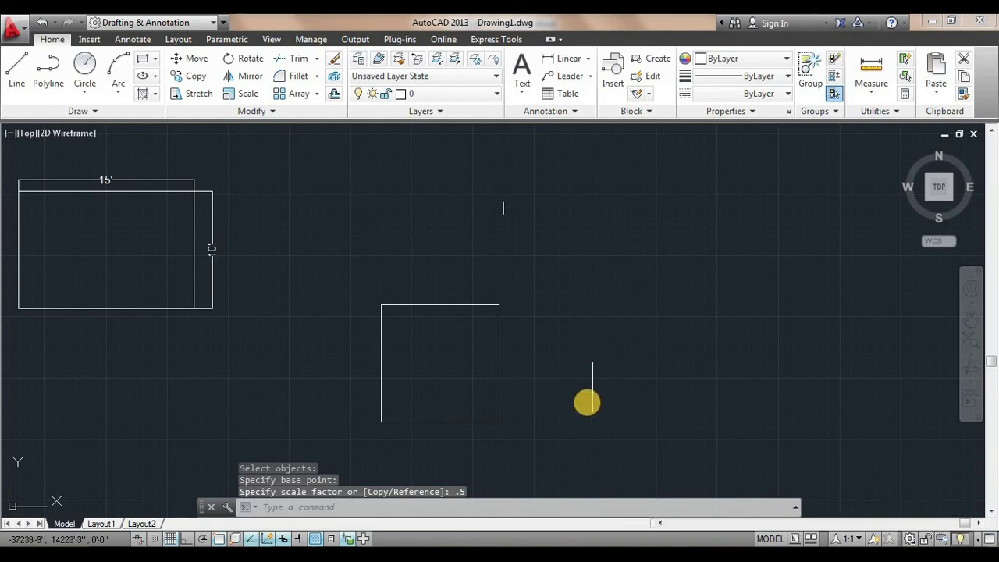
# Add a horizontal linear dimension between the reduced square's two upper corners, with the dimension line on its upper edge.
pyautogui.write('dli')
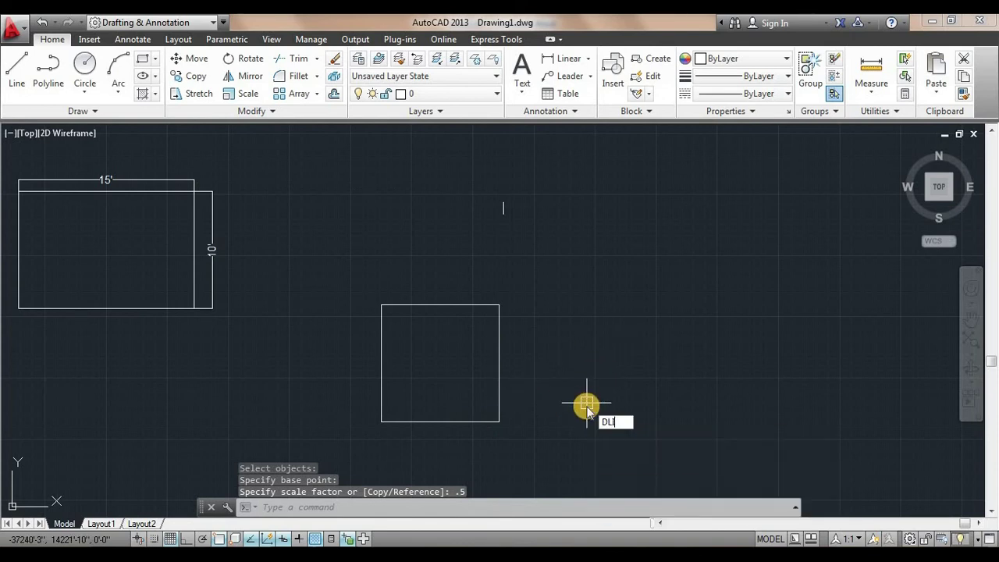
pyautogui.press('Return')
pyautogui.click(382, 305)
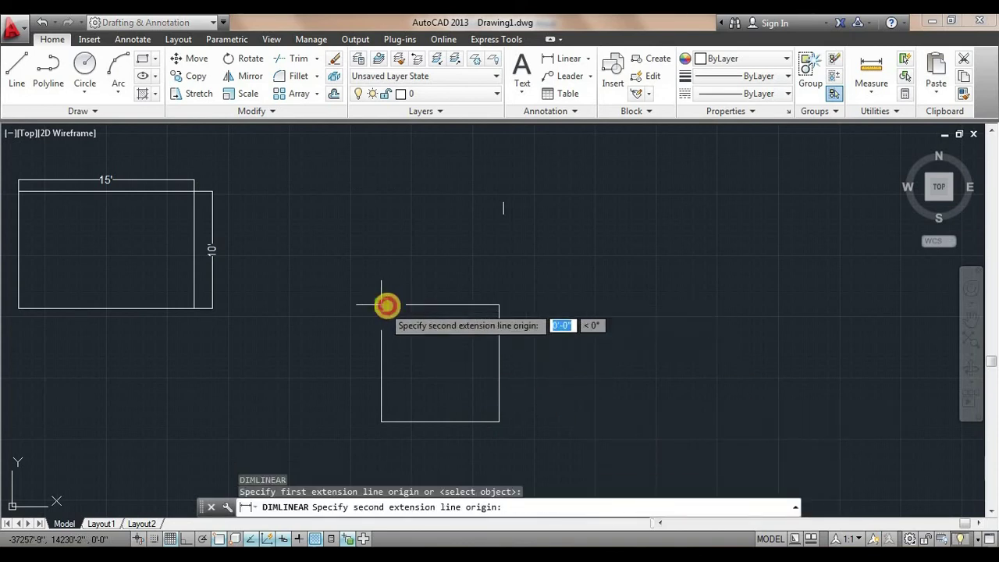
pyautogui.click(499, 304)
pyautogui.click(498, 305)
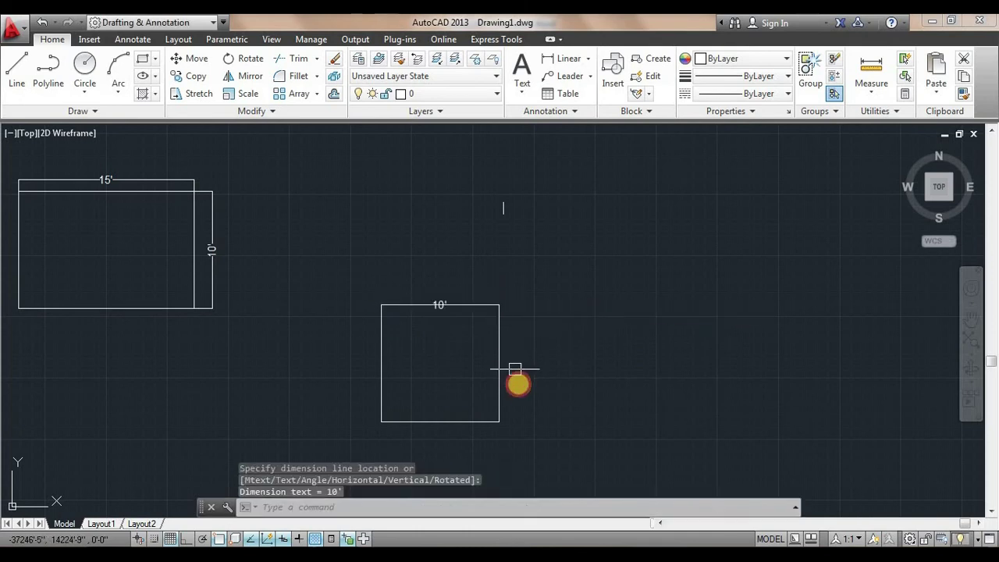
# Add a vertical linear dimension just outside the reduced square's right edge, from its upper to its lower corner.
pyautogui.moveTo(520, 388); pyautogui.dragTo(488, 263, button='middle')
pyautogui.press('Return')
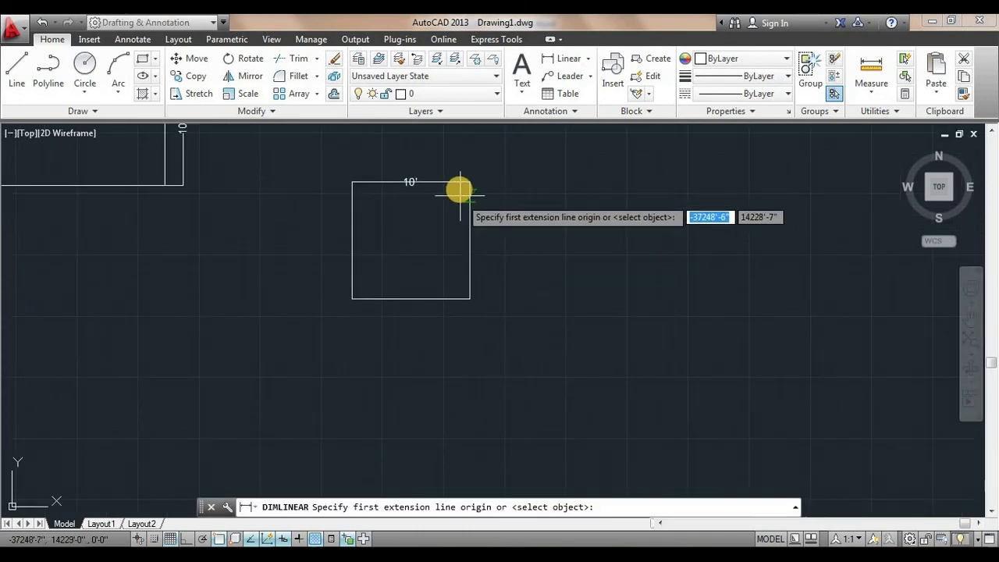
pyautogui.click(469, 183)
pyautogui.click(471, 298)
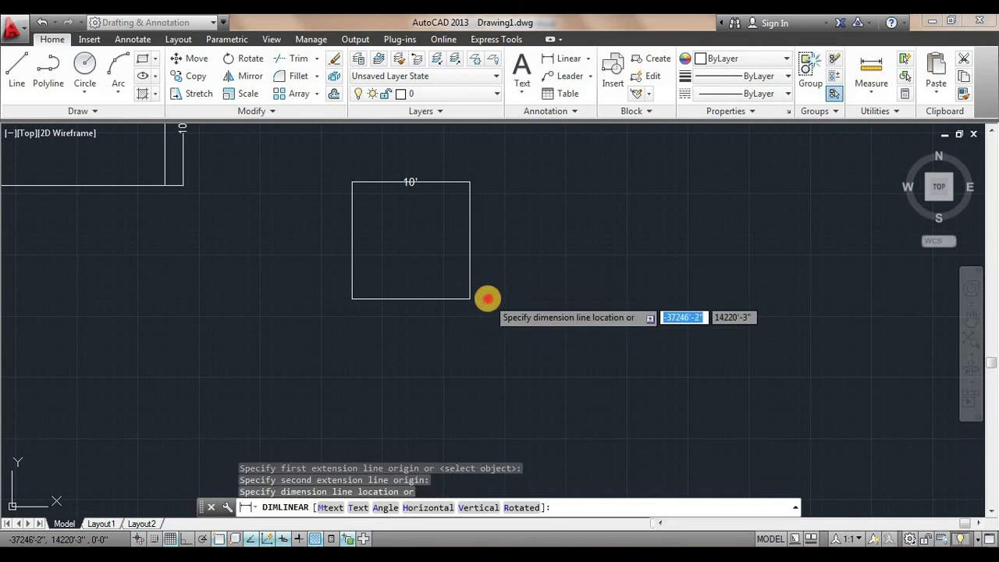
pyautogui.click(488, 295)
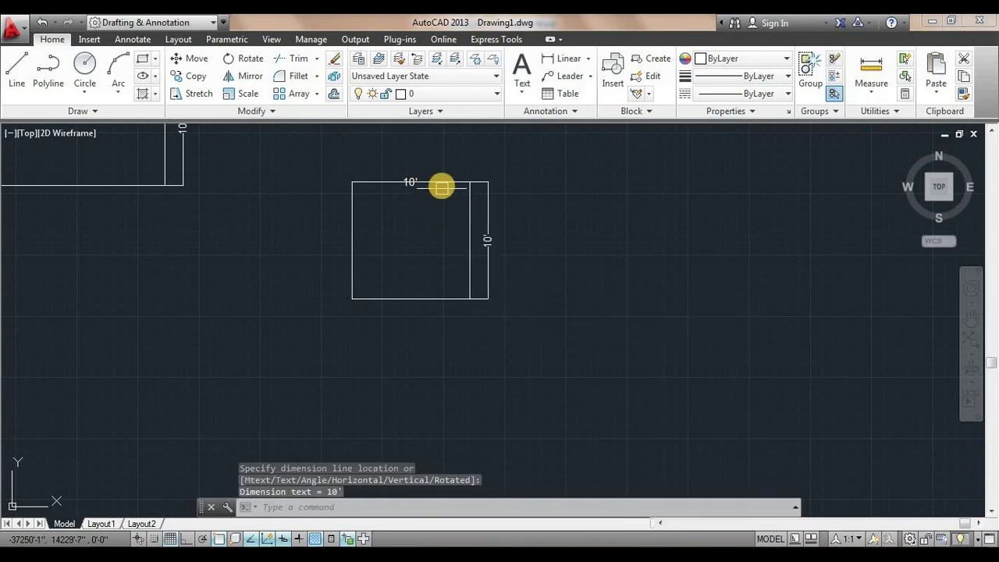
# Move the horizontal dimension off the reduced square's upper edge to a position slightly above it.
pyautogui.click(439, 181)
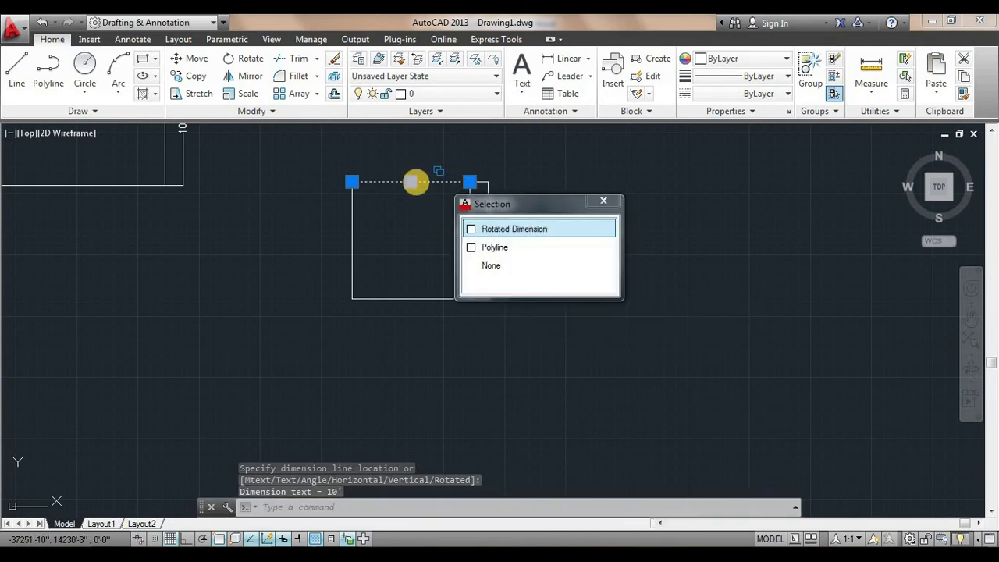
pyautogui.click(410, 181)
pyautogui.click(411, 159)
pyautogui.press('Escape')
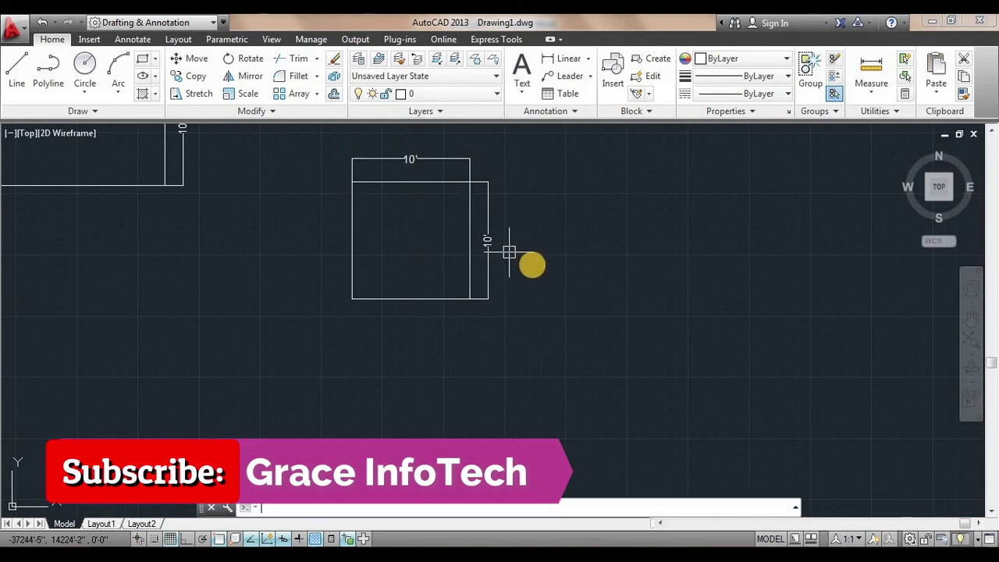
# Switch to Microsoft Word to review the Mirror topic in the Lesson 13 list, and return to an empty area of the AutoCAD drawing.
pyautogui.scroll(-2, 531, 265)
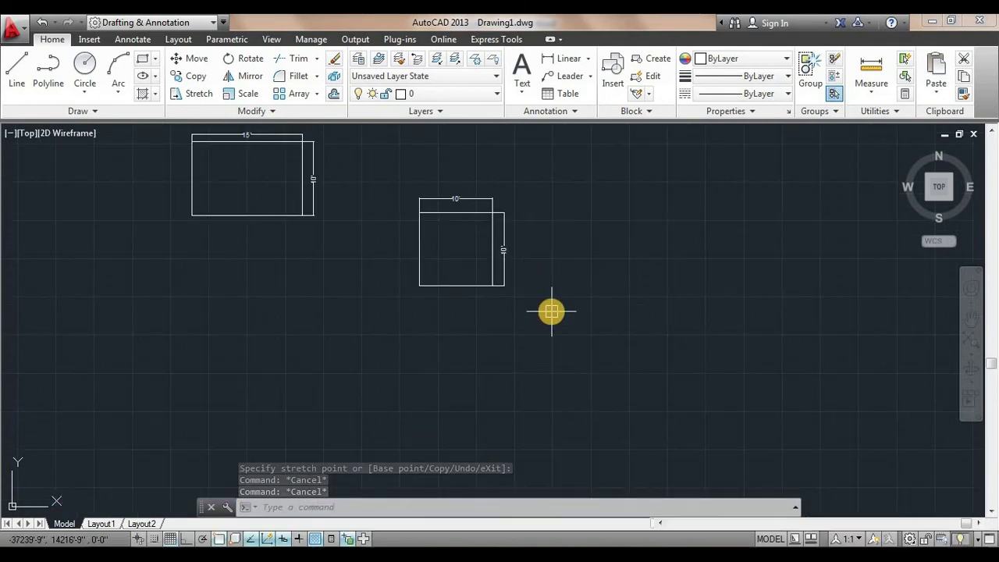
pyautogui.hotkey('alt', 'Tab')
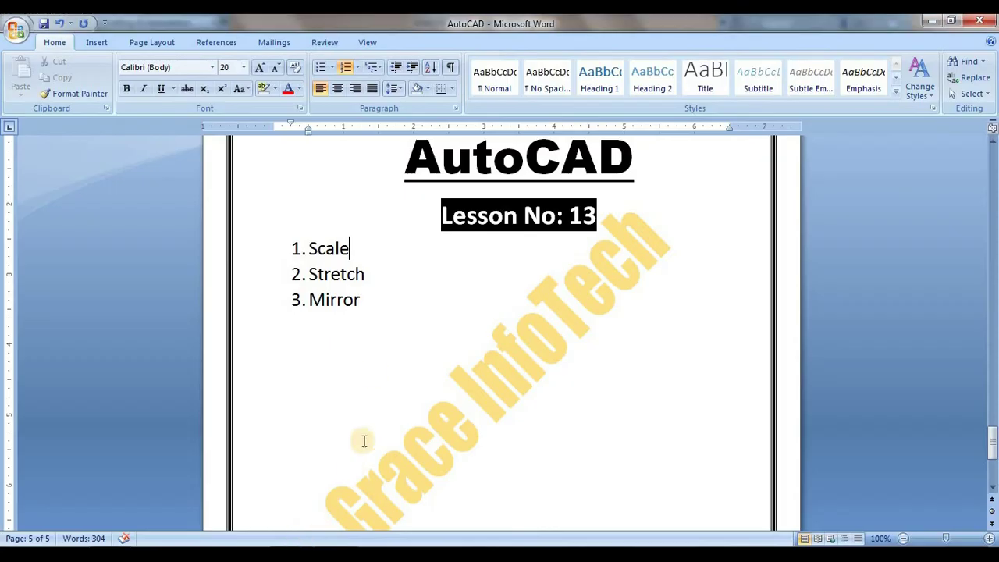
pyautogui.moveTo(393, 302); pyautogui.dragTo(301, 300)
pyautogui.click(344, 474)
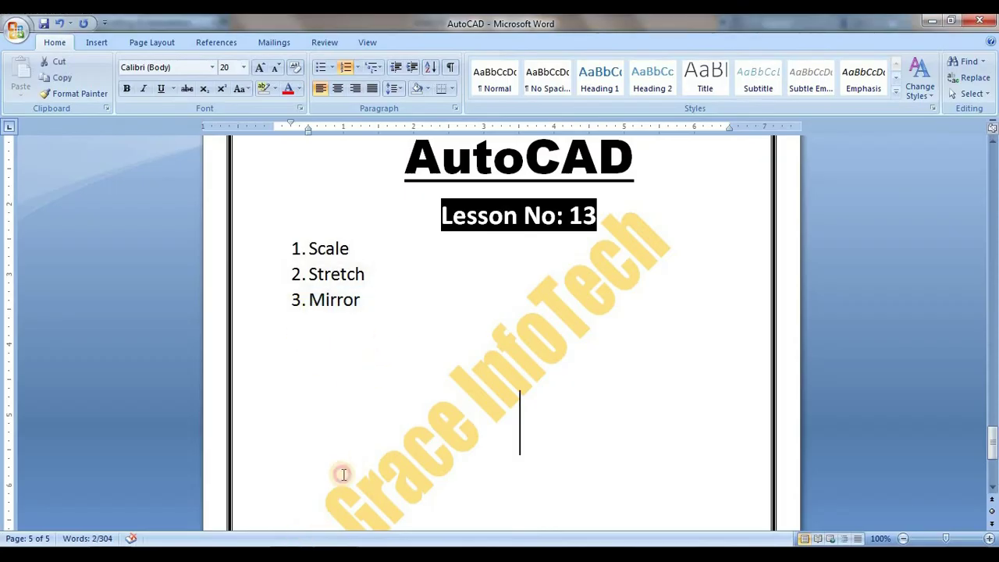
pyautogui.hotkey('alt', 'Tab')
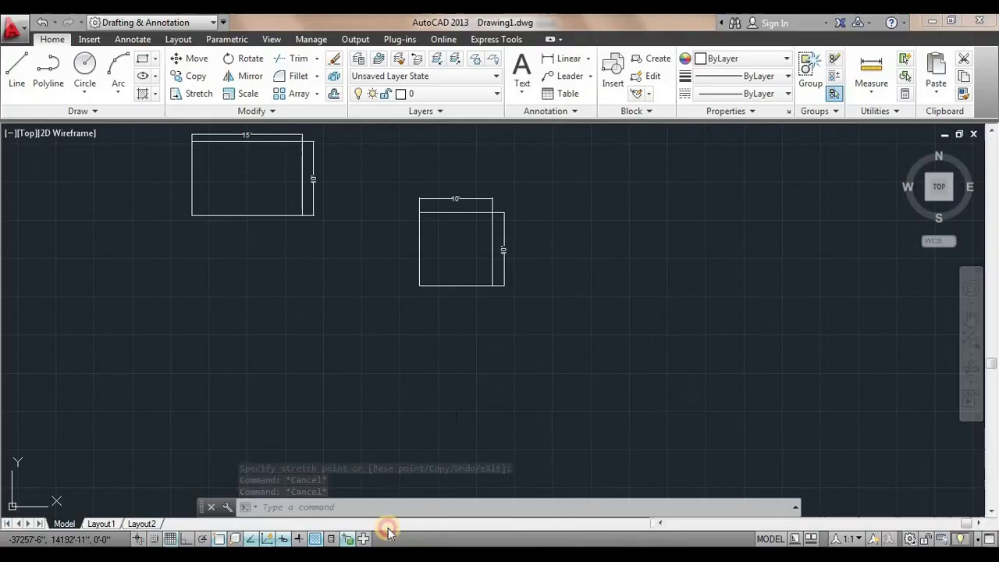
pyautogui.press('Escape')
pyautogui.press('Escape')
pyautogui.scroll(-2, 581, 316)
pyautogui.moveTo(643, 318); pyautogui.dragTo(470, 355, button='middle')
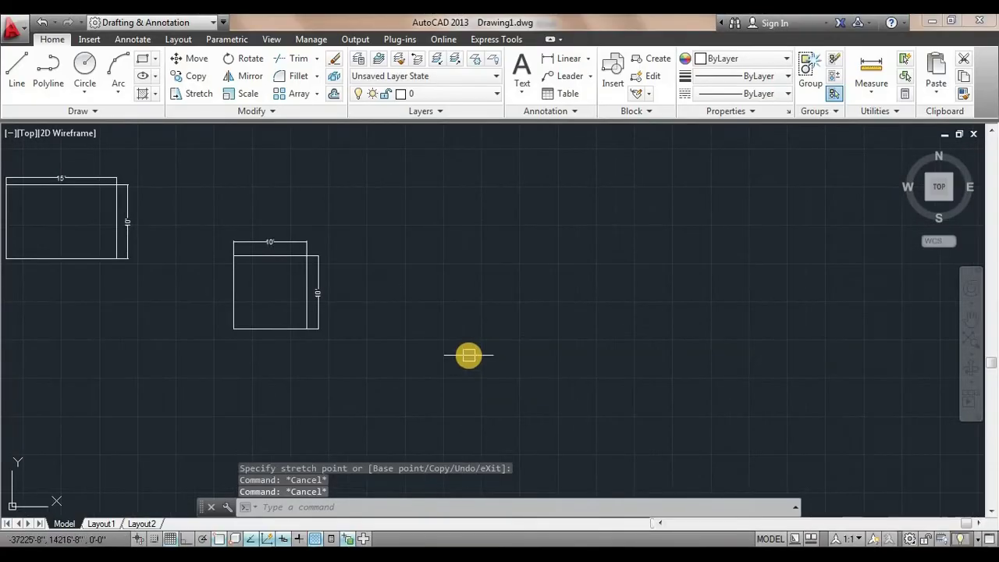
# Draw a 10' by 10' square with the Rectangle command in the empty area beyond the two dimensioned figures.
pyautogui.write('r')
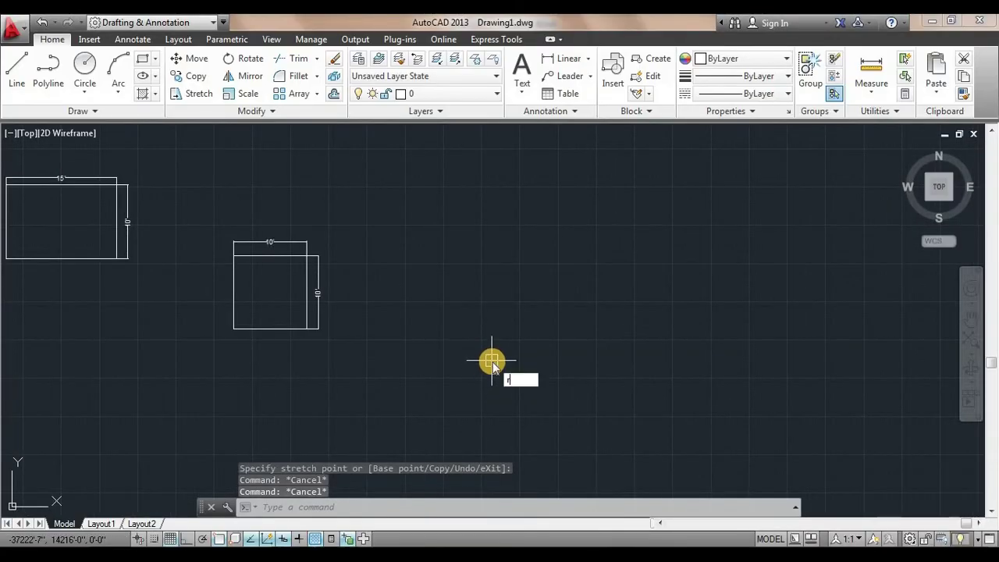
pyautogui.write('ec')
pyautogui.press('Return')
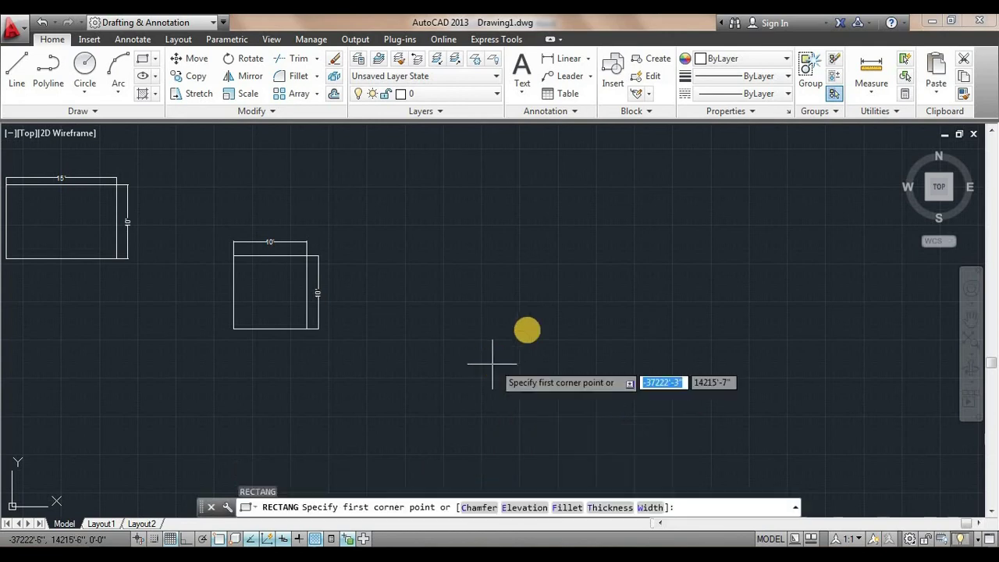
pyautogui.click(479, 225)
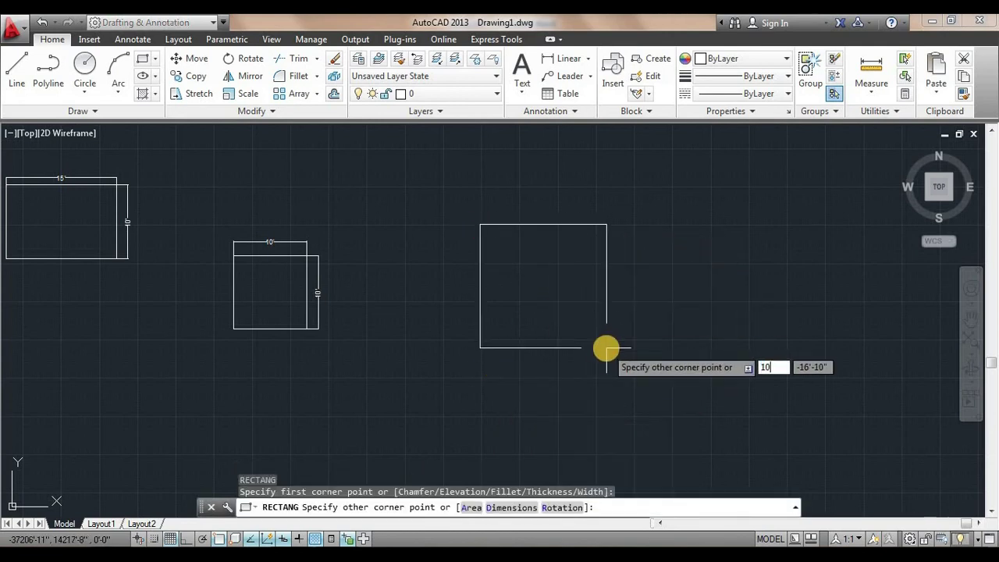
pyautogui.write("10'")
pyautogui.press('Tab')
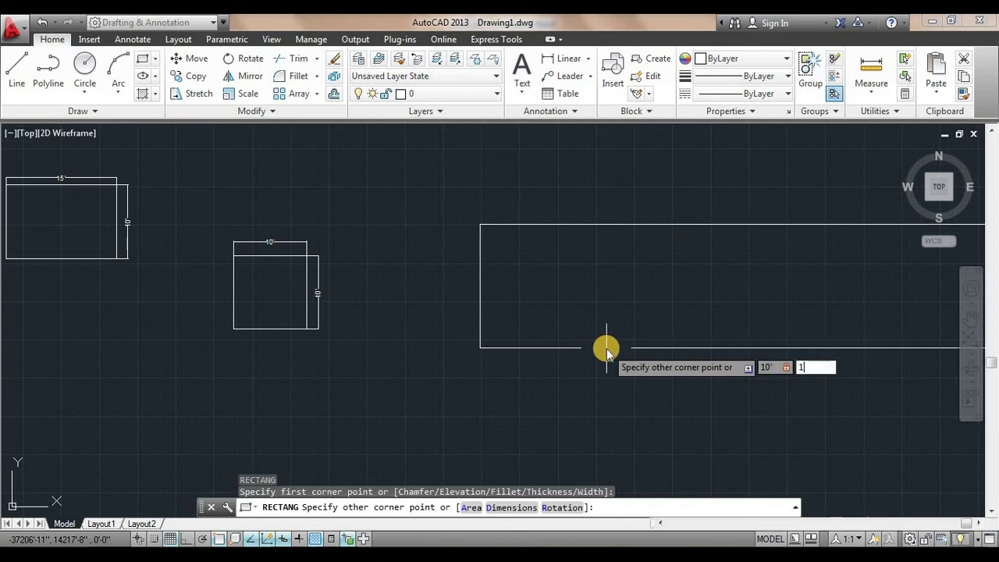
pyautogui.write("10'")
pyautogui.press('Return')
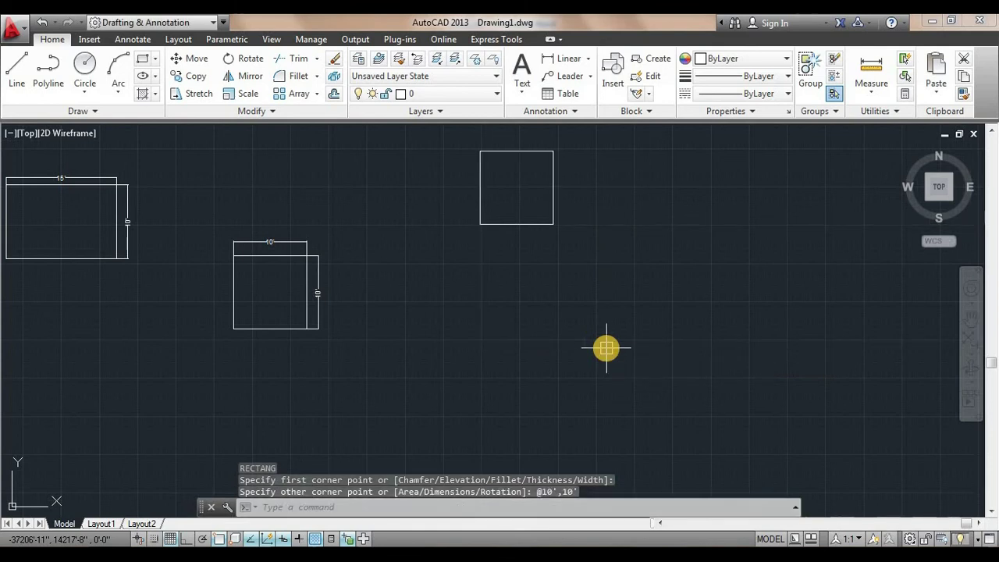
# Zoom to the drawing extents and erase the two older figures with their dimensions, keeping the new square.
pyautogui.write('z')
pyautogui.press('Return')
pyautogui.write('e')
pyautogui.press('Return')
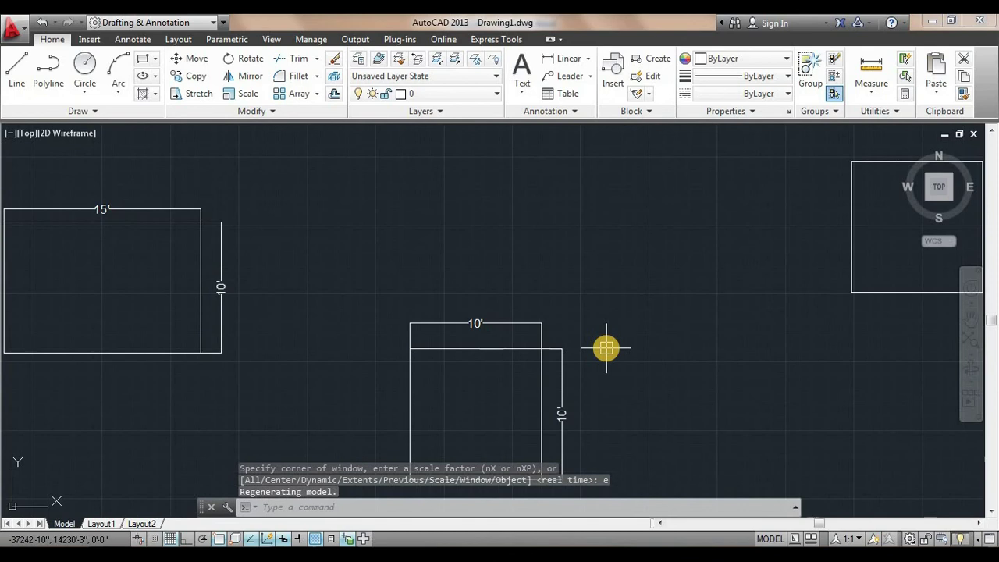
pyautogui.scroll(-3, 605, 345)
pyautogui.click(615, 259)
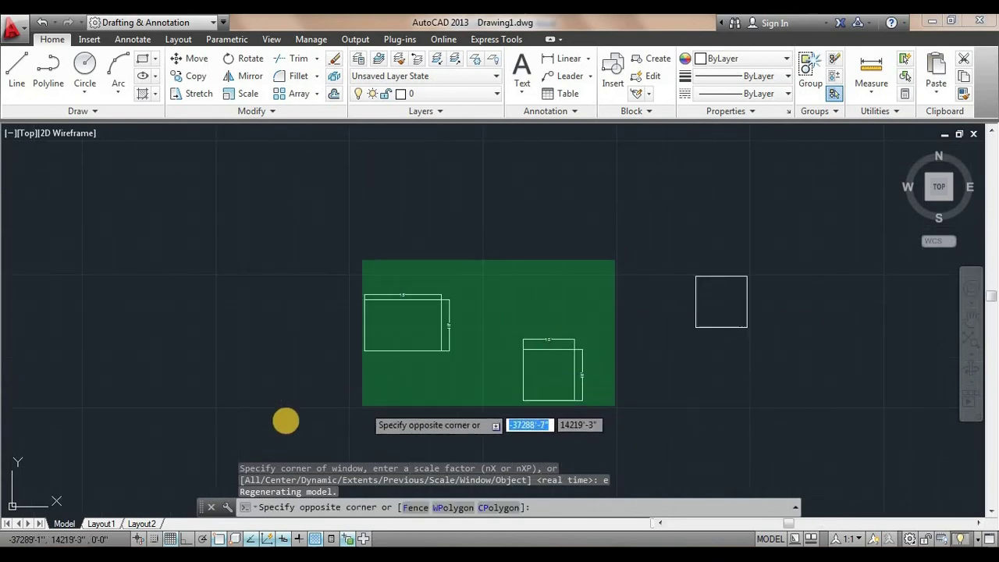
pyautogui.click(388, 451)
pyautogui.press('Delete')
# Draw a vertical line about 18'-7" long a short distance right of the square, with Ortho turned on.
pyautogui.moveTo(680, 411); pyautogui.dragTo(248, 397, button='middle')
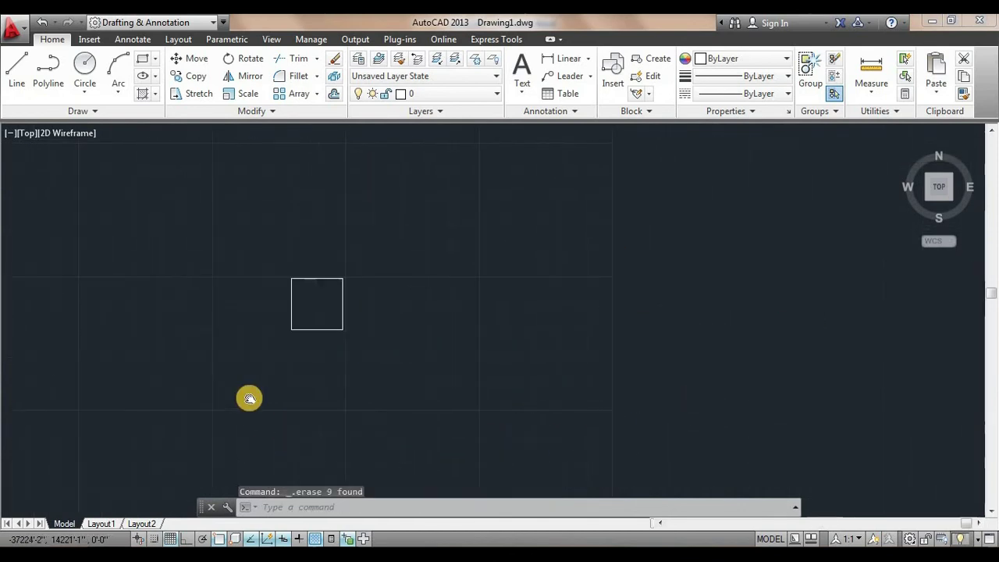
pyautogui.scroll(4, 270, 296)
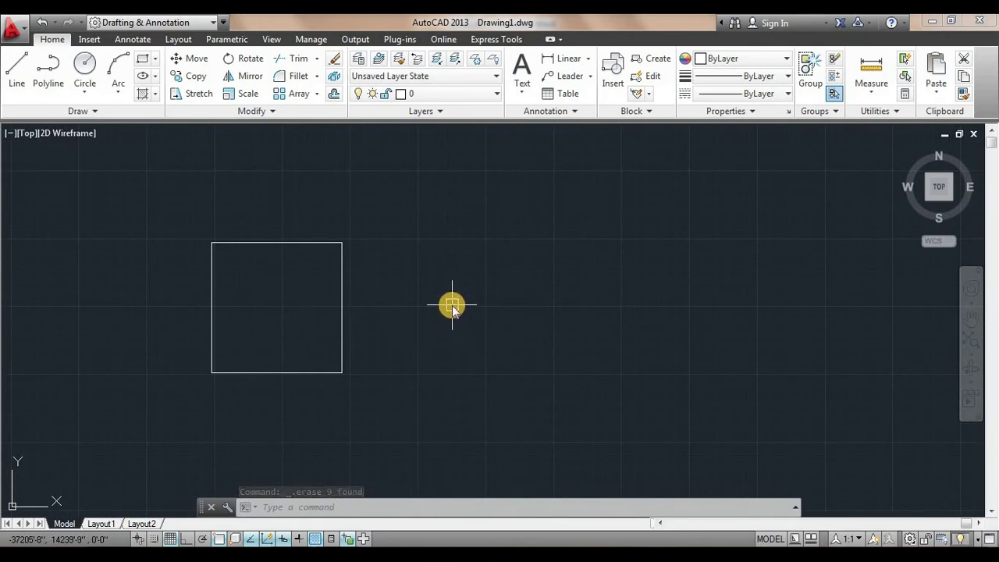
pyautogui.write('l')
pyautogui.press('Return')
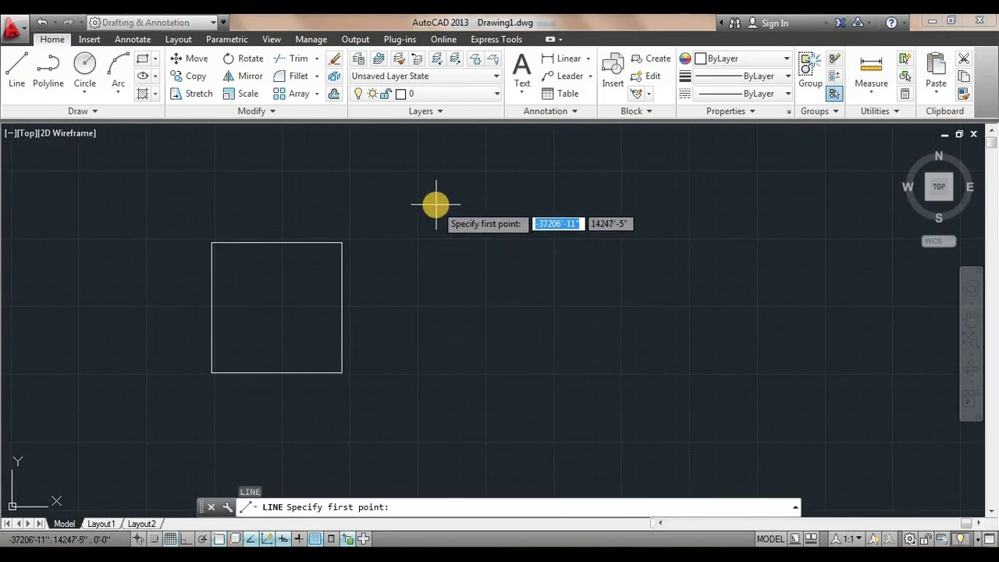
pyautogui.click(433, 202)
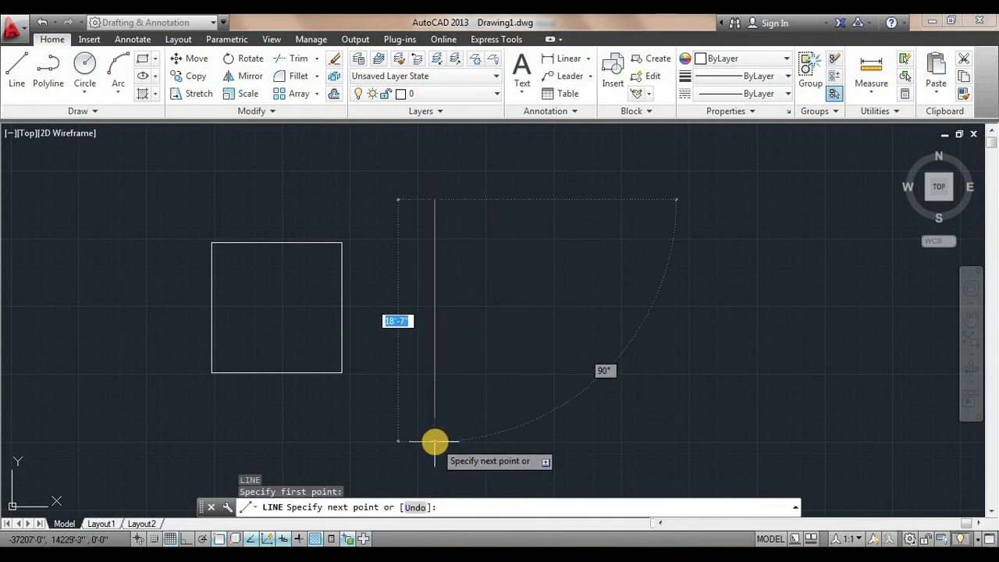
pyautogui.press('F8')
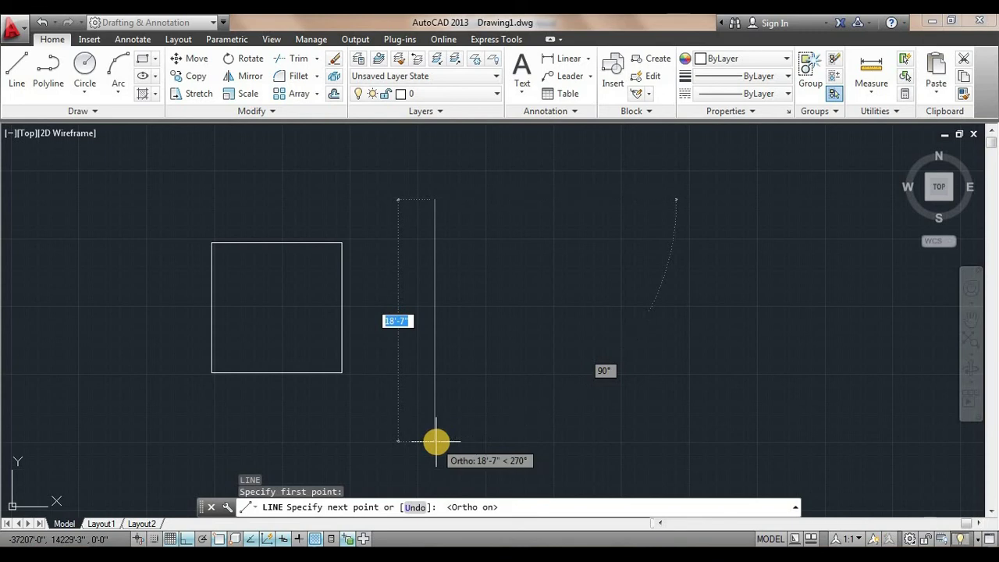
pyautogui.click(434, 442)
pyautogui.press('Return')
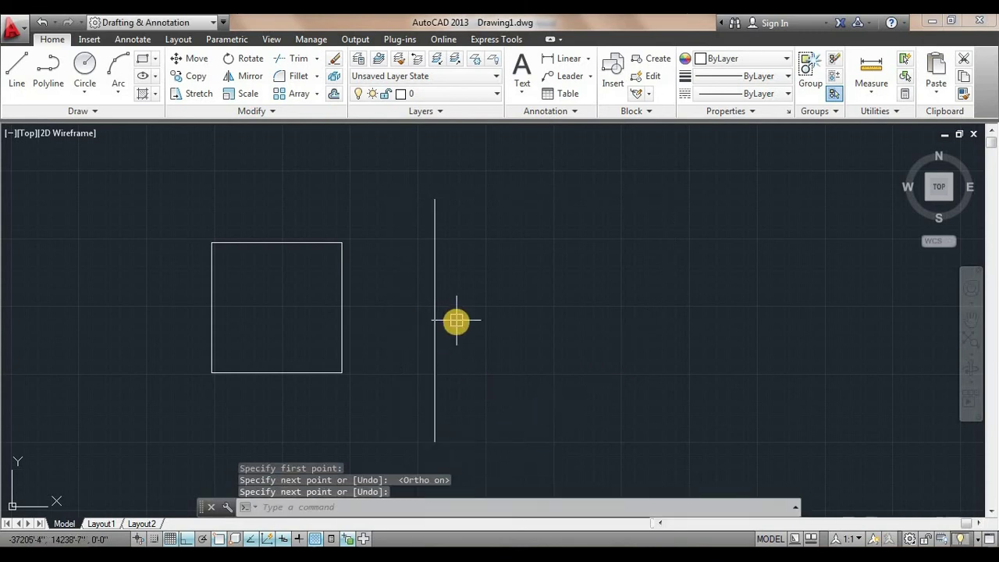
# Mirror the square about the vertical line, from its upper to its lower endpoint with Ortho off, keeping the source object.
pyautogui.scroll(-3, 453, 323)
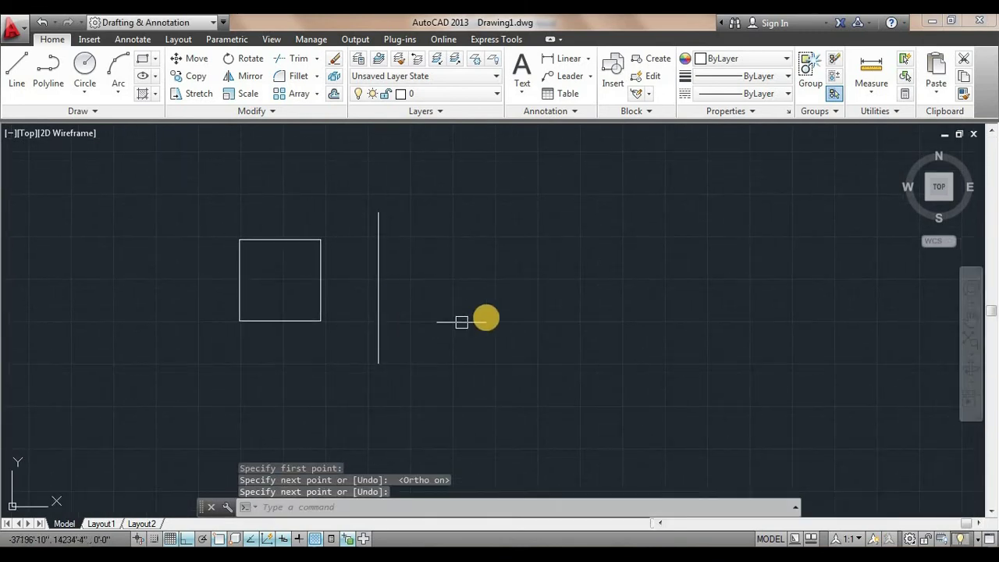
pyautogui.click(320, 300)
pyautogui.press('Escape')
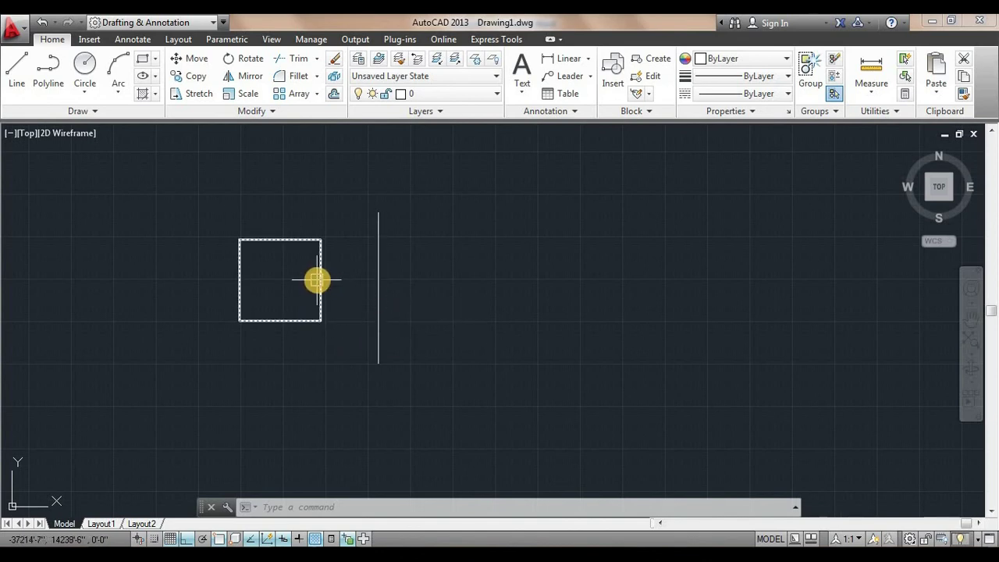
pyautogui.moveTo(376, 285)
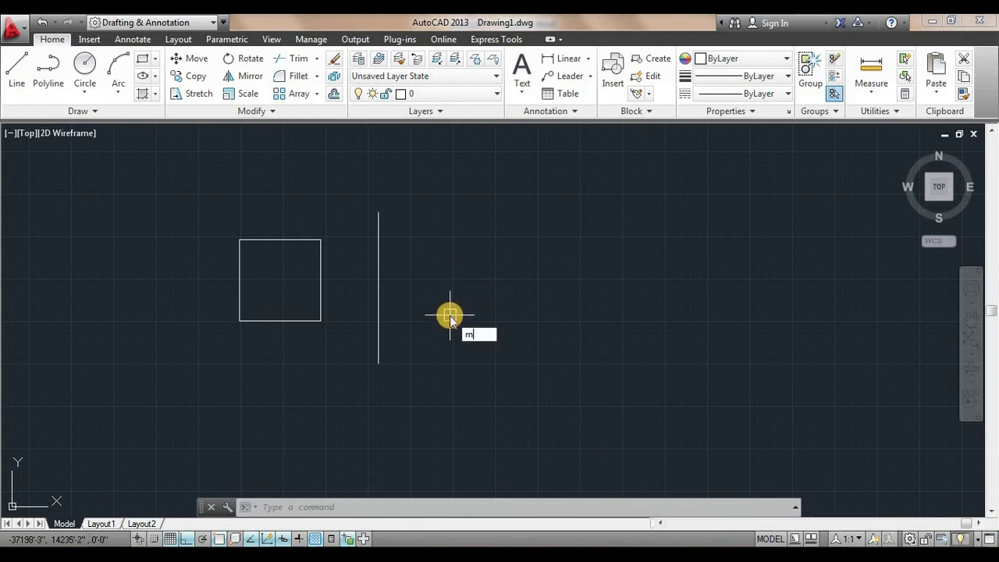
pyautogui.write('i')
pyautogui.press('Return')
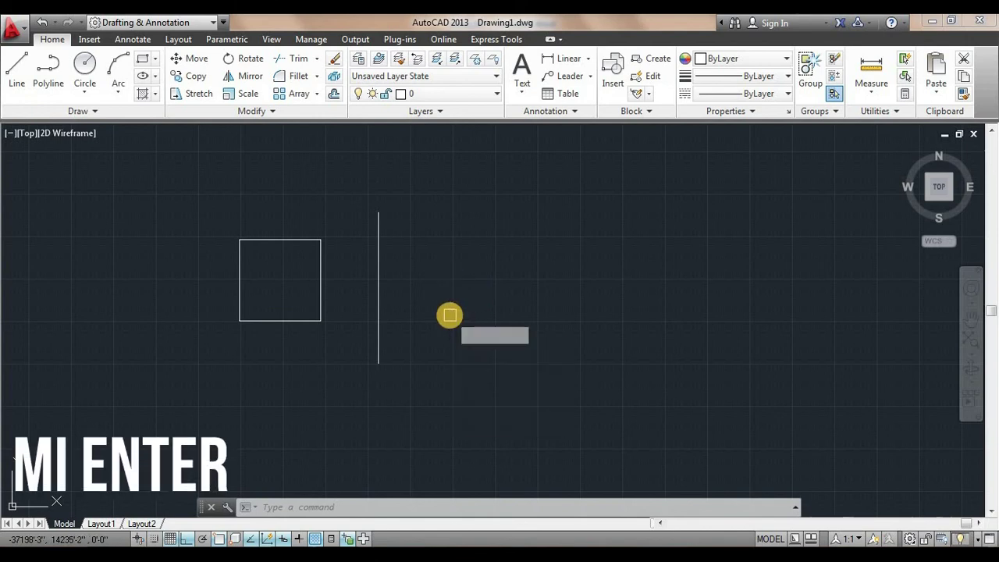
pyautogui.click(321, 297)
pyautogui.press('Return')
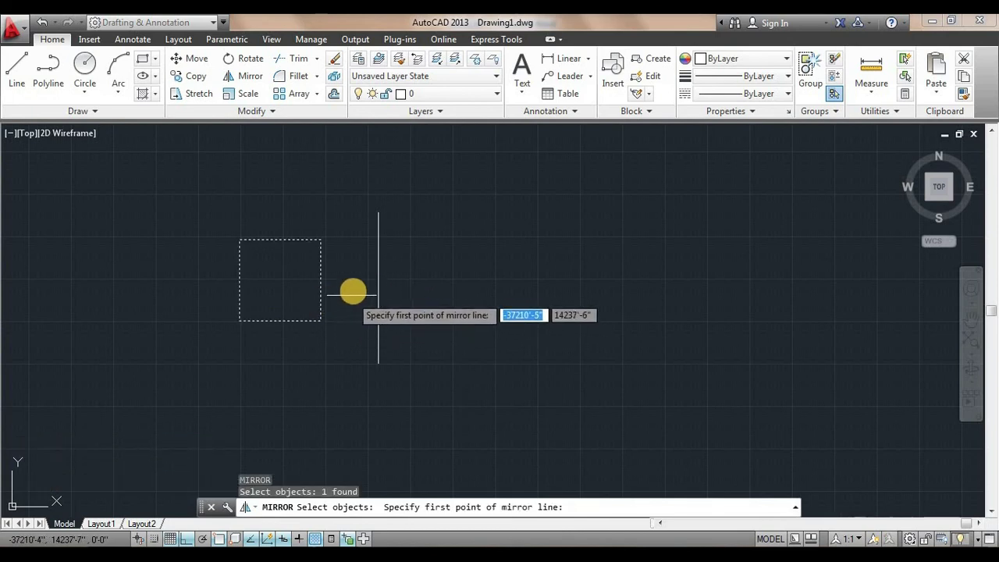
pyautogui.click(378, 212)
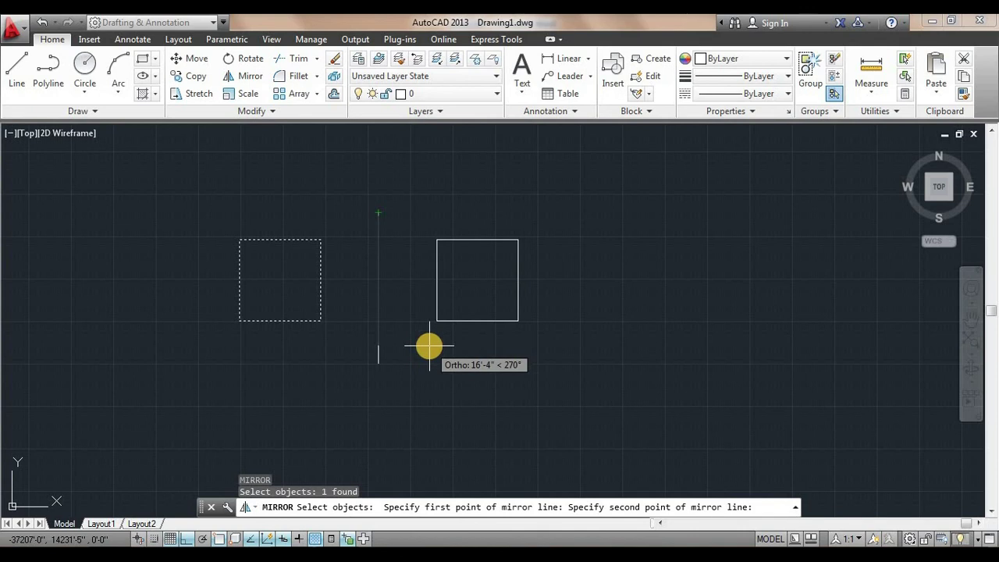
pyautogui.press('F8')
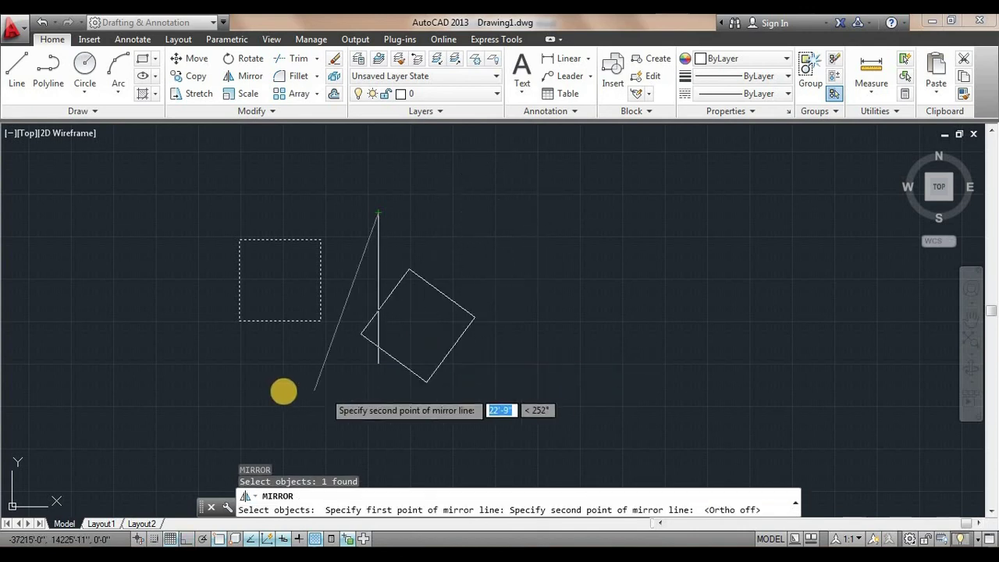
pyautogui.click(379, 363)
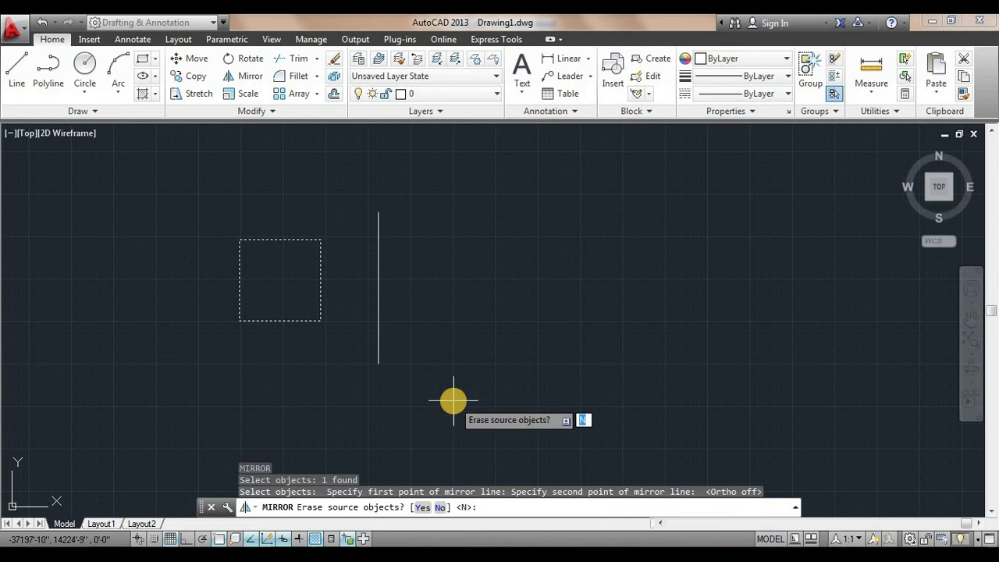
pyautogui.press('Return')
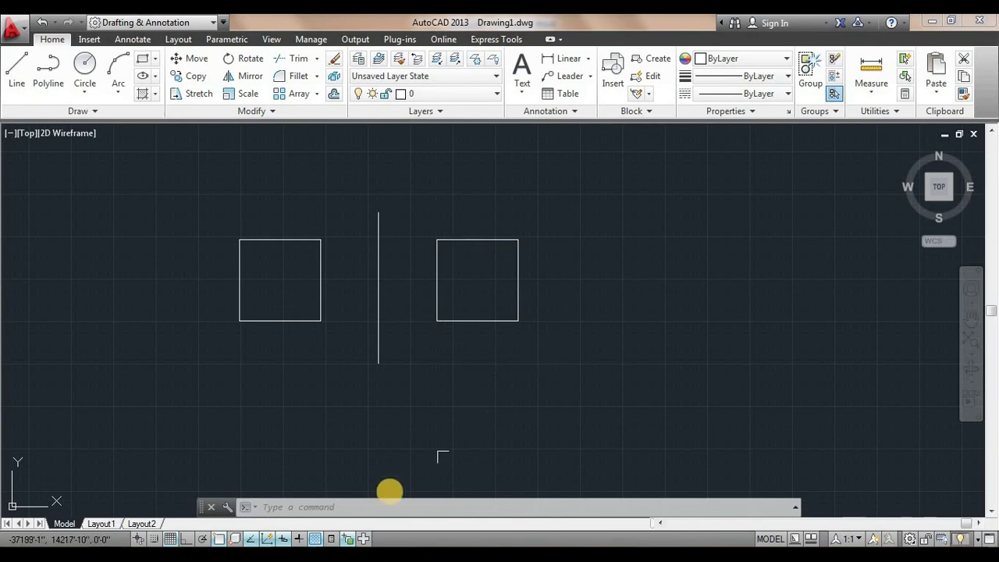
# Switch to Microsoft Word to check the Lesson 13 topic list at Mirror, and return to the AutoCAD drawing.
pyautogui.hotkey('alt', 'Tab')
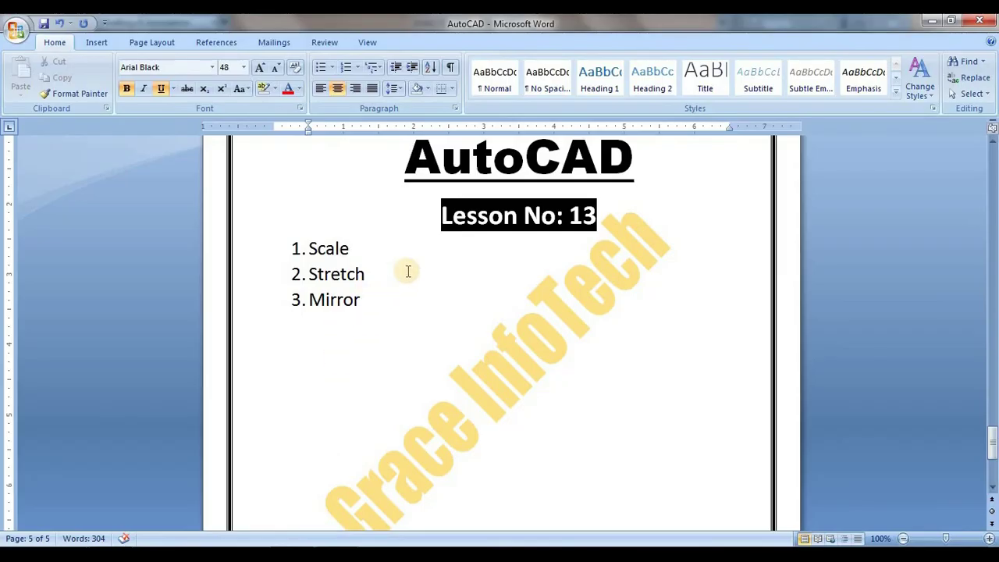
pyautogui.click(396, 298)
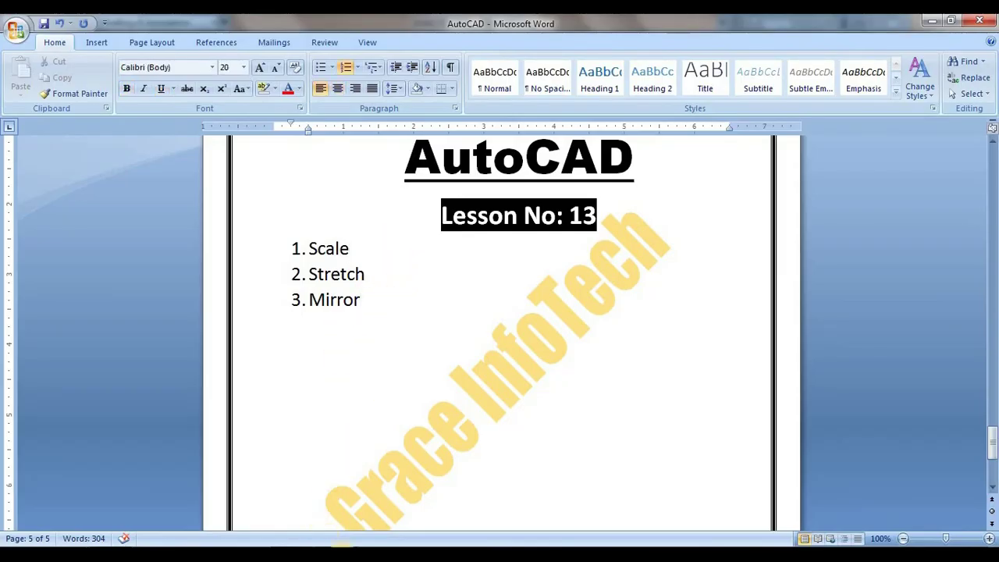
pyautogui.hotkey('alt', 'Tab')
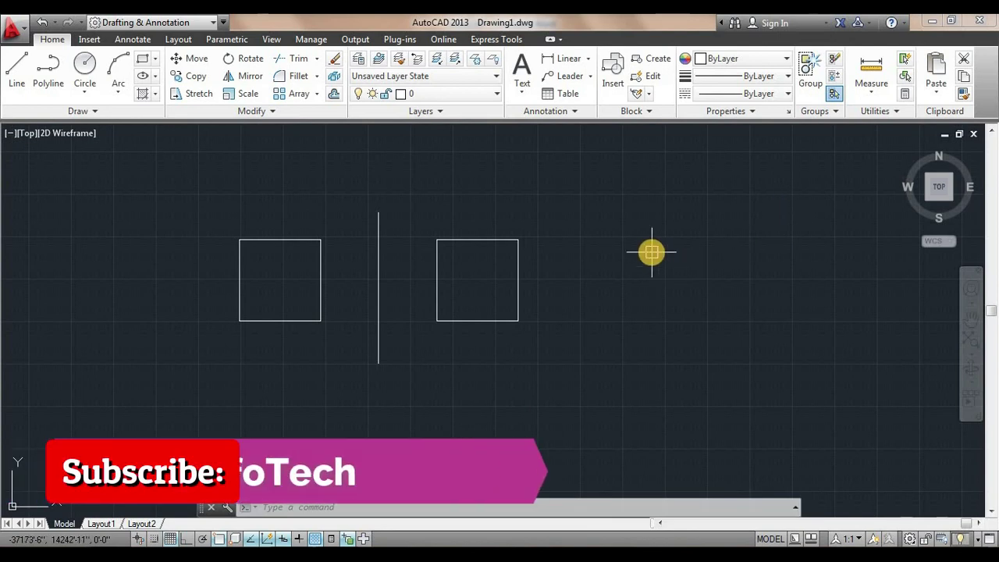